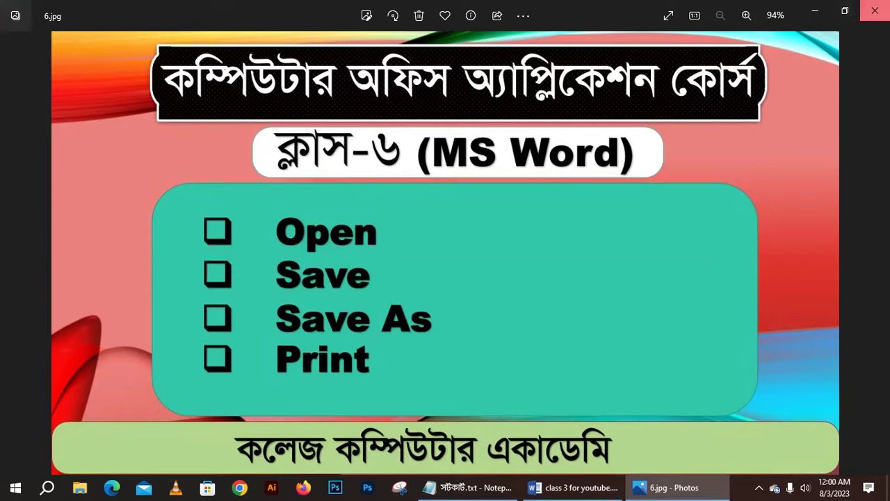
Step: Close the 6.jpg course slide in Photos to reveal the desktop
click(875, 11)
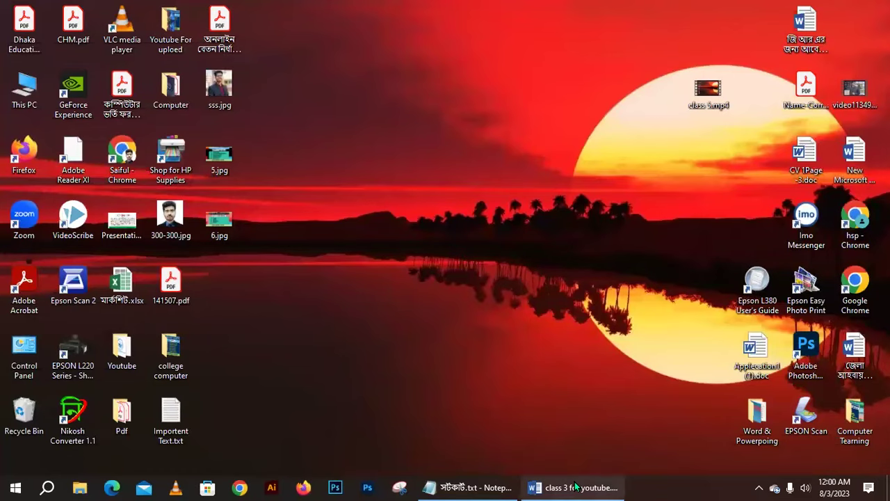
Step: Bring back the class 3 for youtube document and select the title through the second paragraph
click(574, 488)
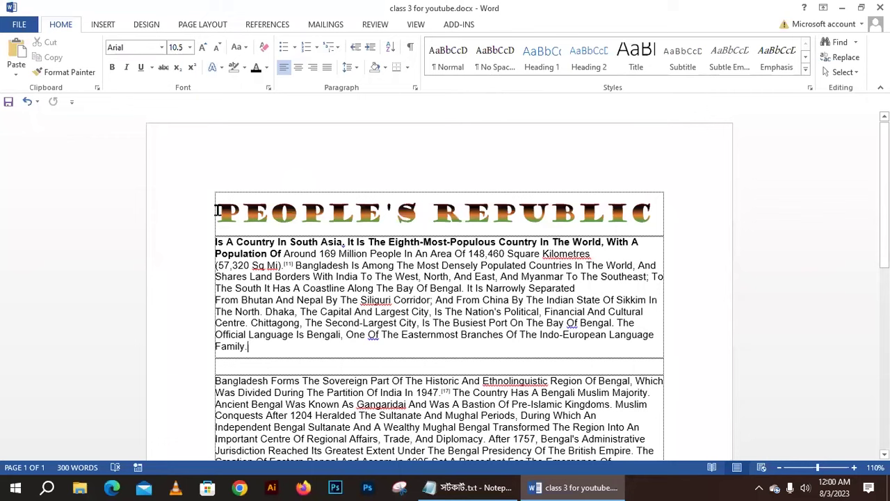
drag(246, 221, 535, 284)
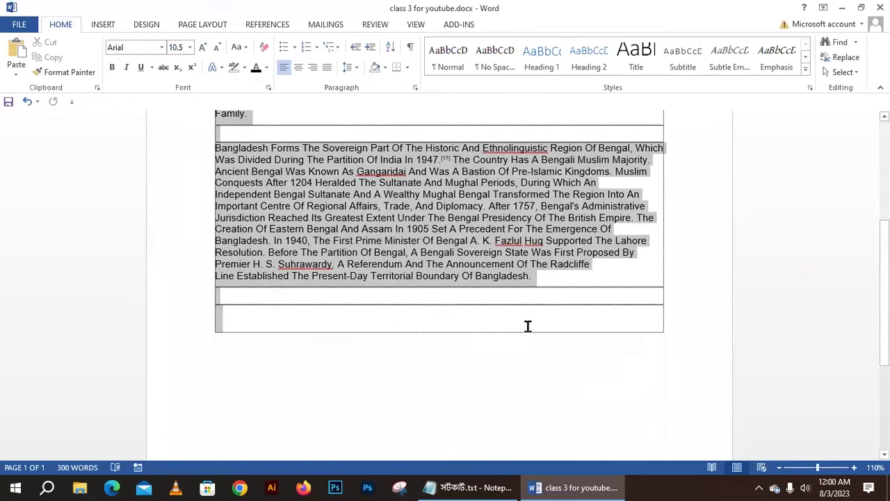
scroll(535, 292, up, 5)
click(330, 287)
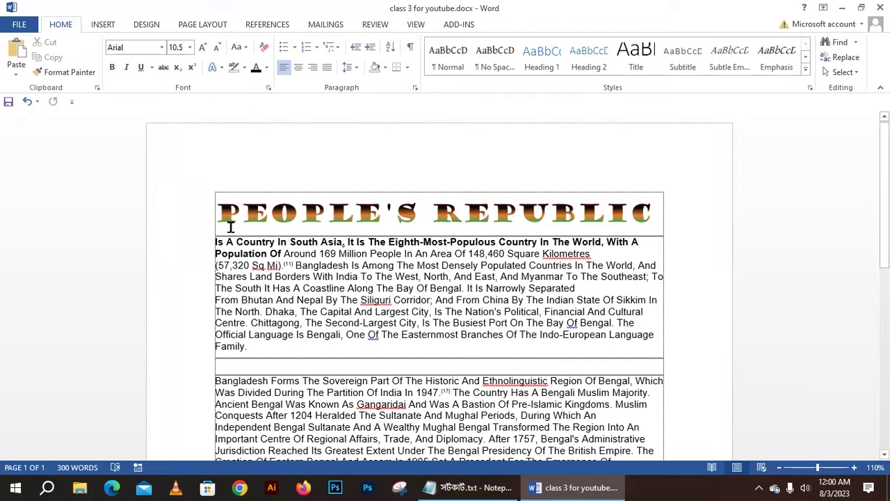
mouse_move(223, 217)
mouse_down()
mouse_move(671, 453)
mouse_move(491, 329)
mouse_move(585, 314)
mouse_move(572, 252)
mouse_up()
click(566, 282)
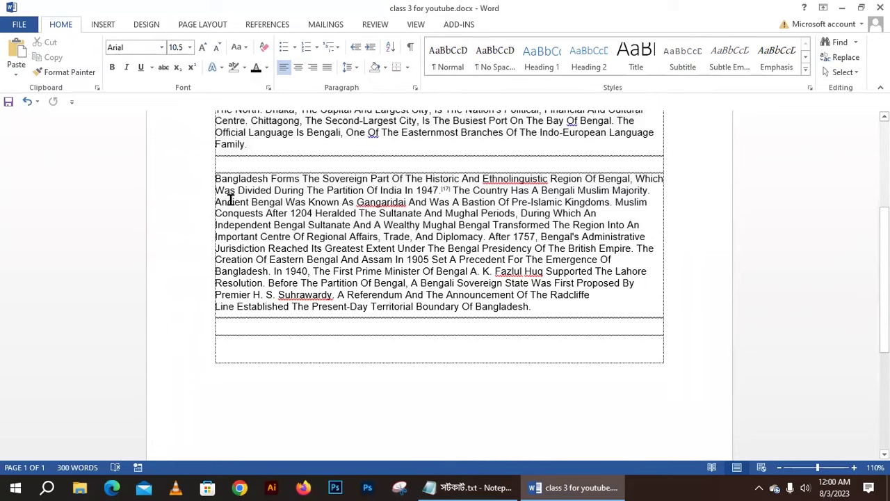
click(233, 201)
scroll(252, 223, up, 3)
scroll(252, 222, up, 2)
mouse_move(219, 212)
mouse_down()
mouse_move(666, 442)
mouse_move(591, 315)
mouse_up()
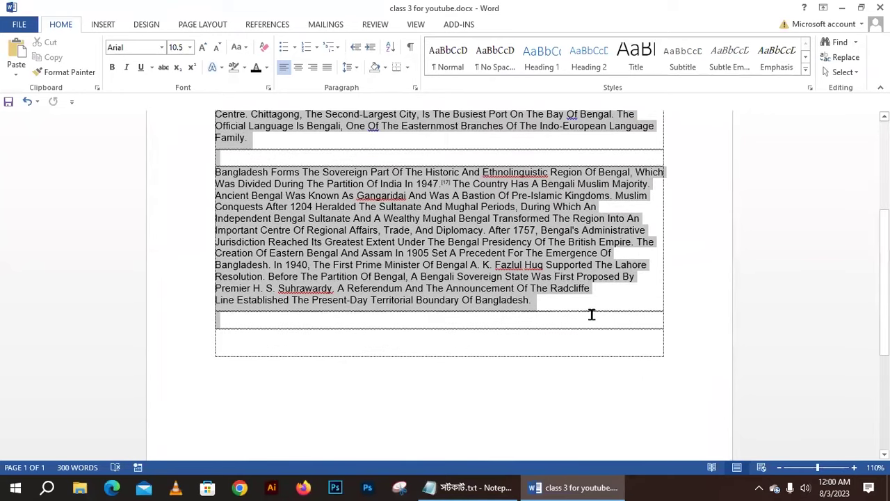
click(592, 322)
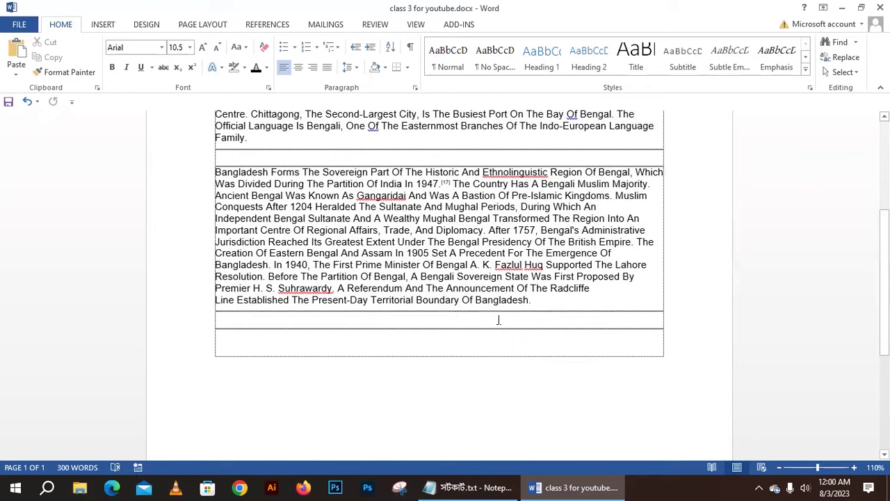
scroll(550, 303, up, 5)
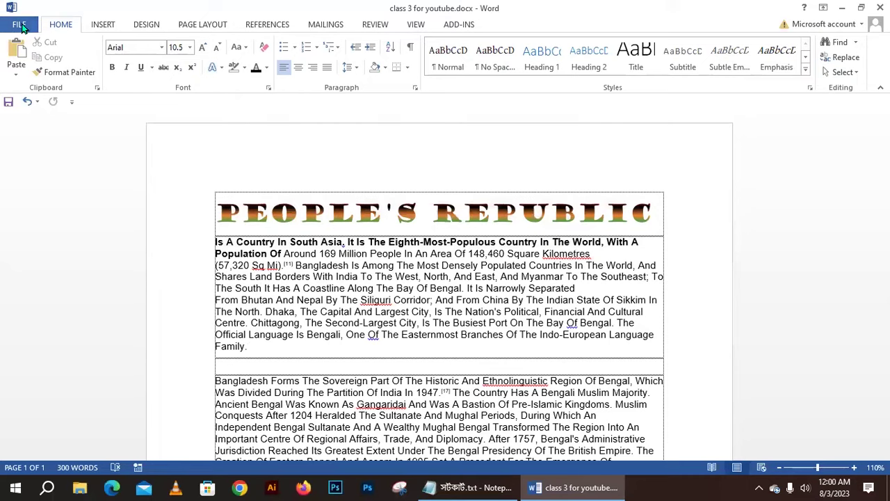
Step: Save class 3 for youtube.docx from the File view and close Word
click(20, 26)
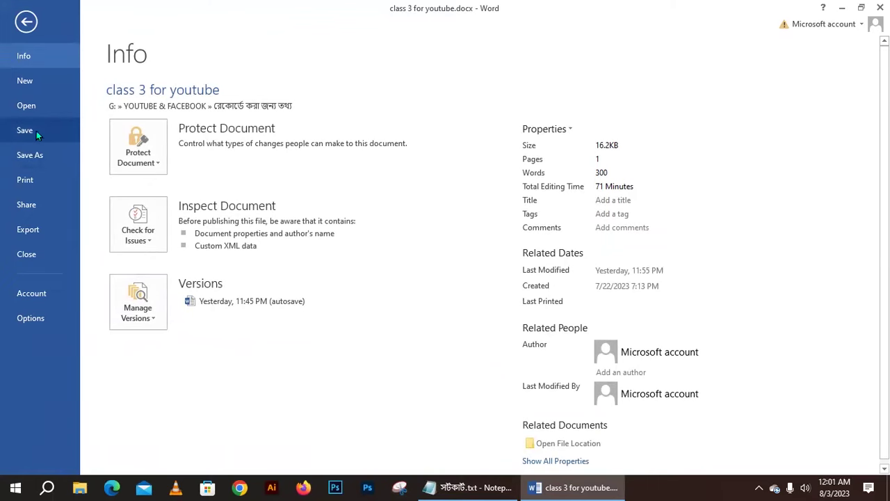
click(39, 130)
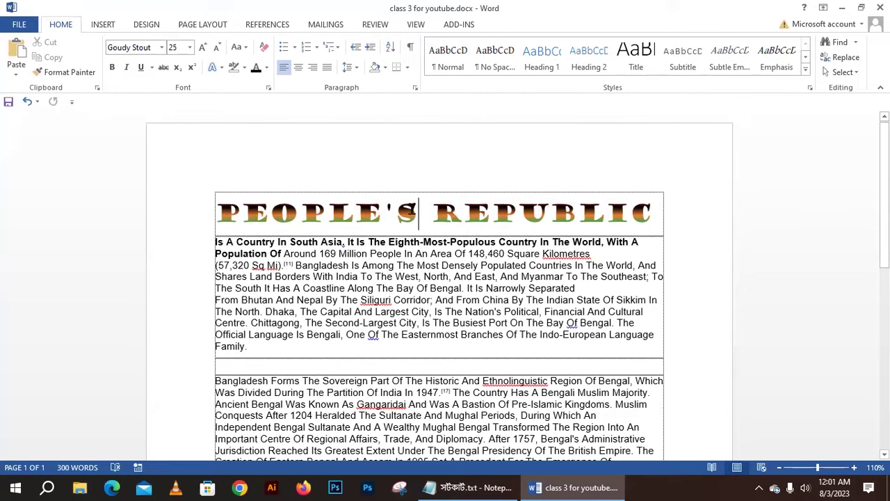
click(880, 8)
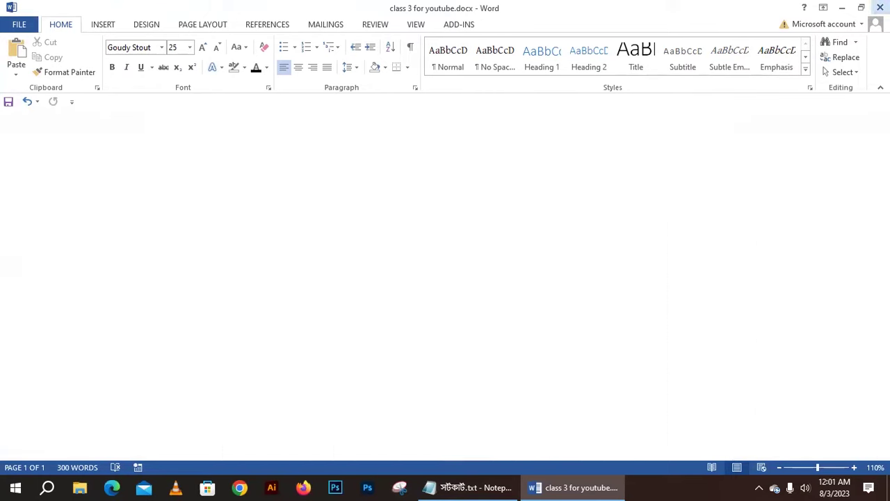
Step: Create a new Microsoft Word Document on the desktop, then delete that file
right_click(364, 119)
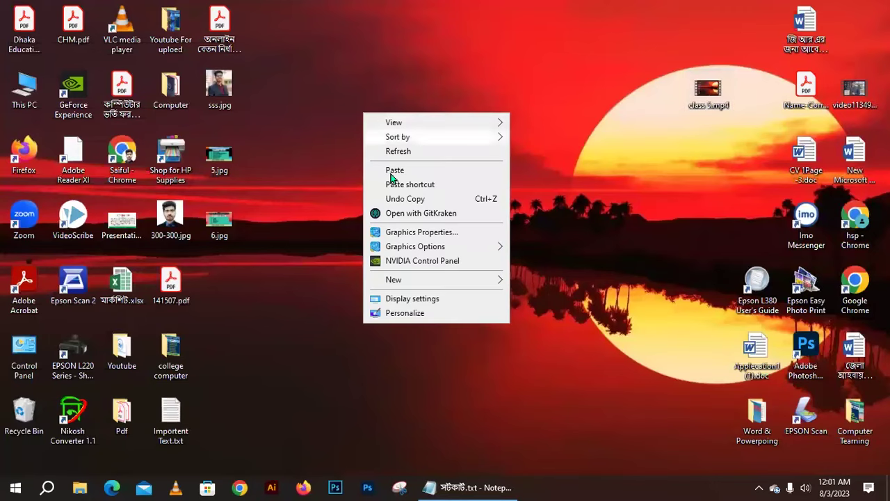
mouse_move(404, 285)
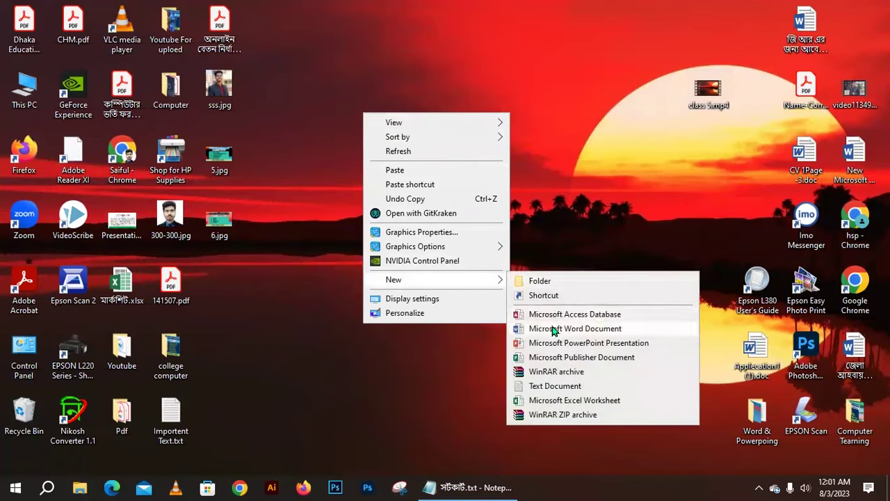
click(553, 328)
click(450, 208)
mouse_move(379, 156)
mouse_down()
mouse_move(415, 160)
mouse_move(375, 177)
mouse_up()
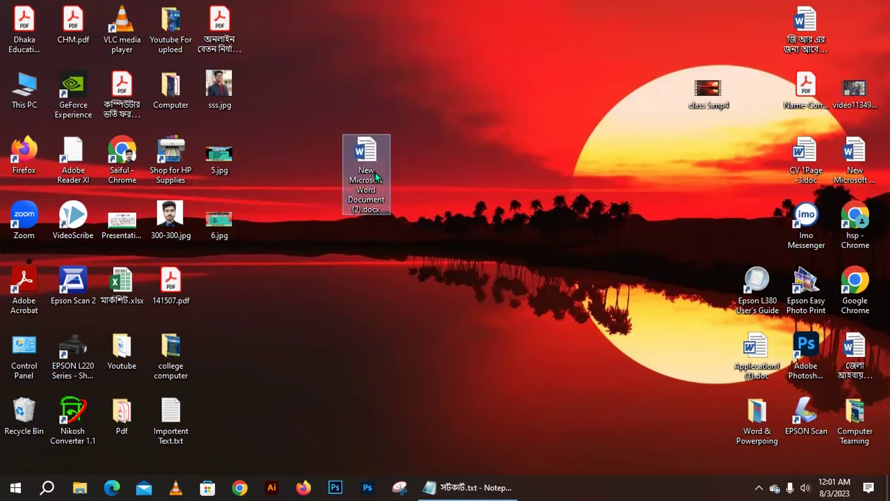
right_click(375, 170)
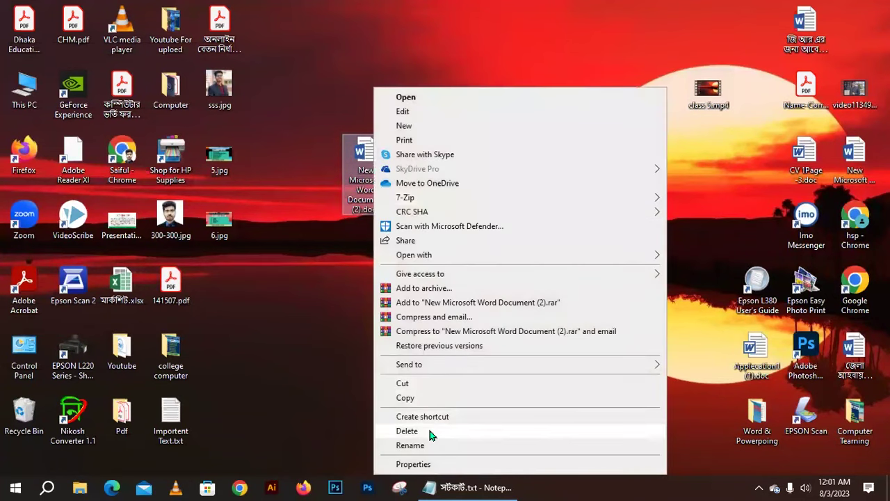
click(427, 428)
Step: Launch Word 2013 from the Start menu's Microsoft Office 2013 group
click(15, 487)
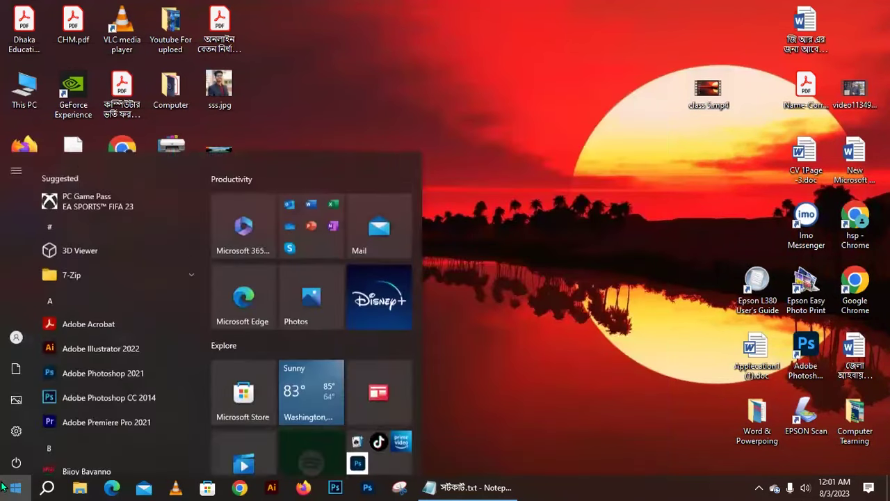
scroll(111, 376, down, 15)
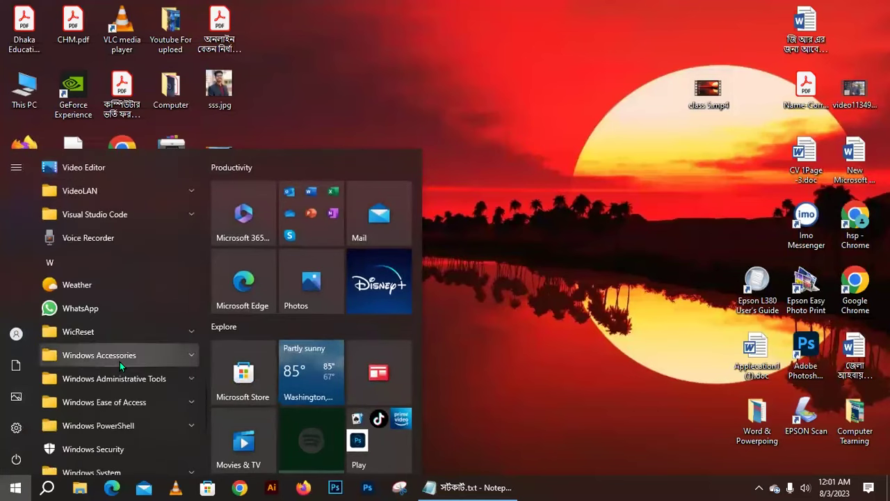
scroll(118, 347, up, 5)
scroll(118, 347, down, 5)
scroll(129, 413, down, 3)
scroll(117, 335, up, 5)
scroll(117, 336, up, 5)
scroll(117, 335, up, 5)
scroll(117, 335, down, 5)
scroll(117, 335, up, 5)
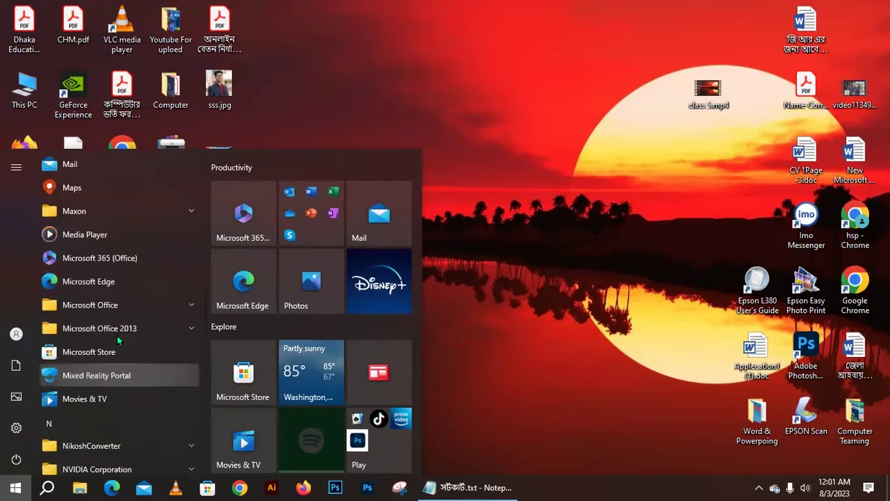
click(117, 320)
scroll(121, 393, down, 5)
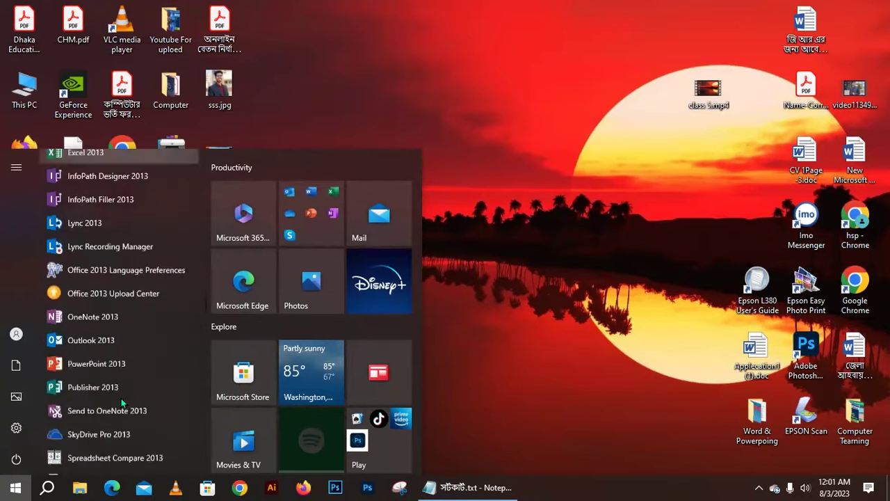
scroll(104, 354, down, 3)
scroll(104, 354, up, 3)
click(96, 425)
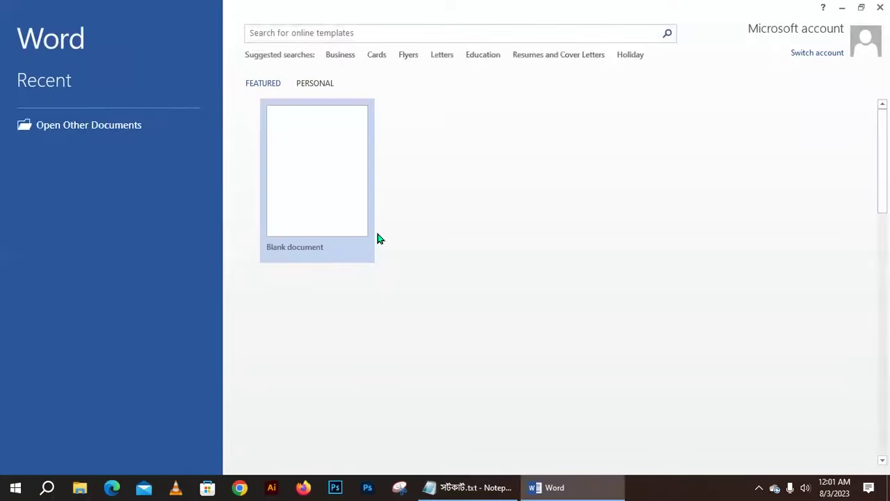
Step: Create a blank document and save it to the Desktop with the file name saifu
click(352, 200)
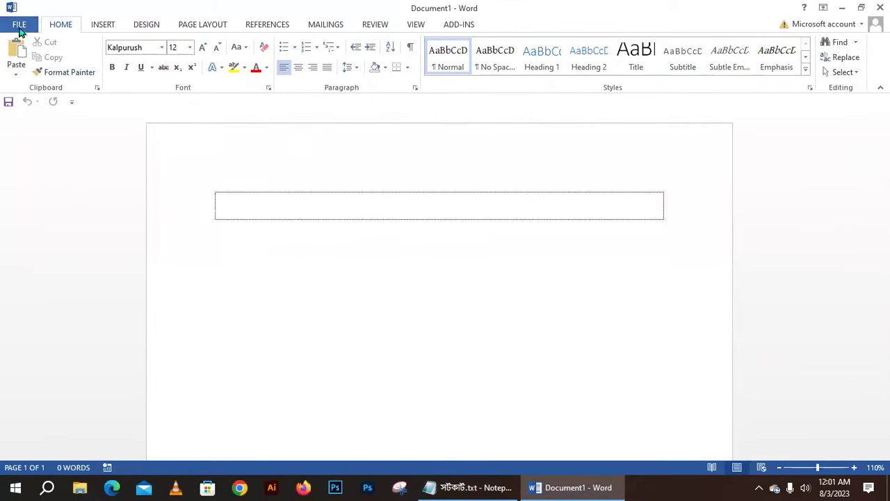
click(19, 25)
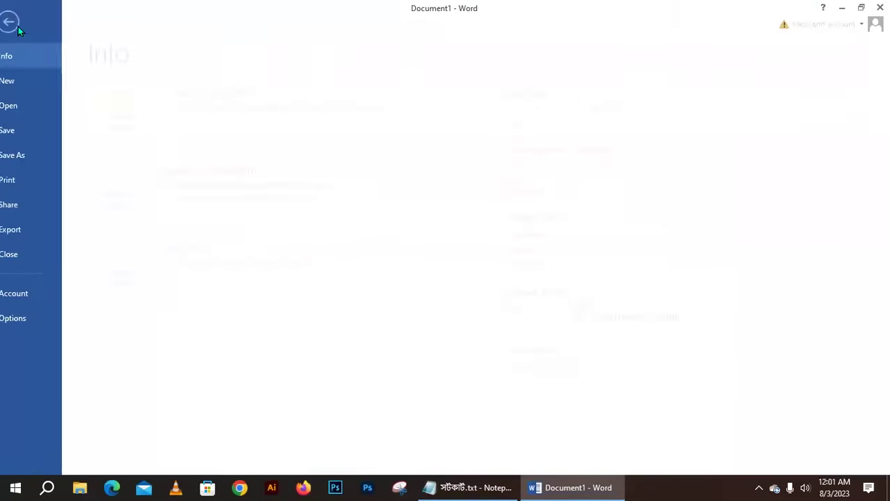
click(35, 131)
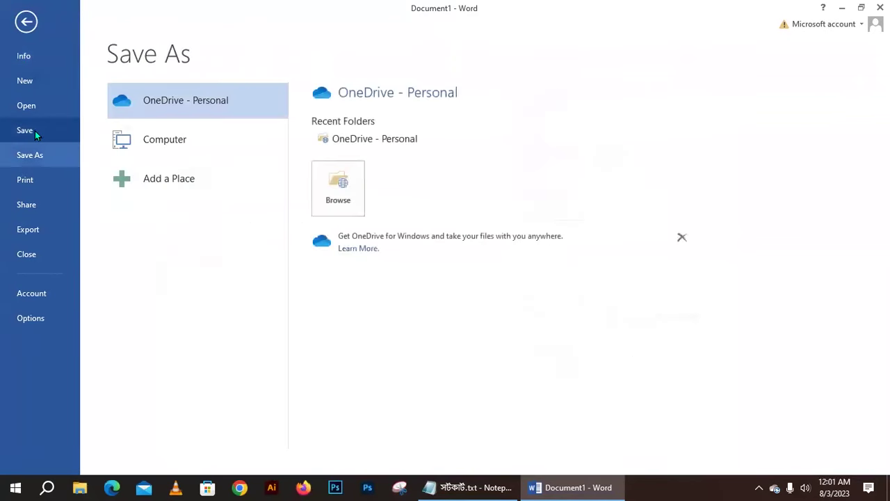
click(179, 156)
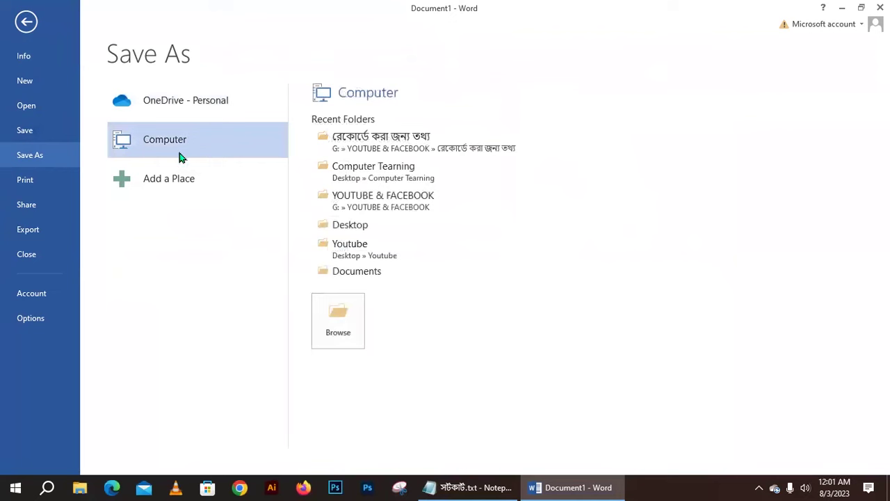
click(340, 318)
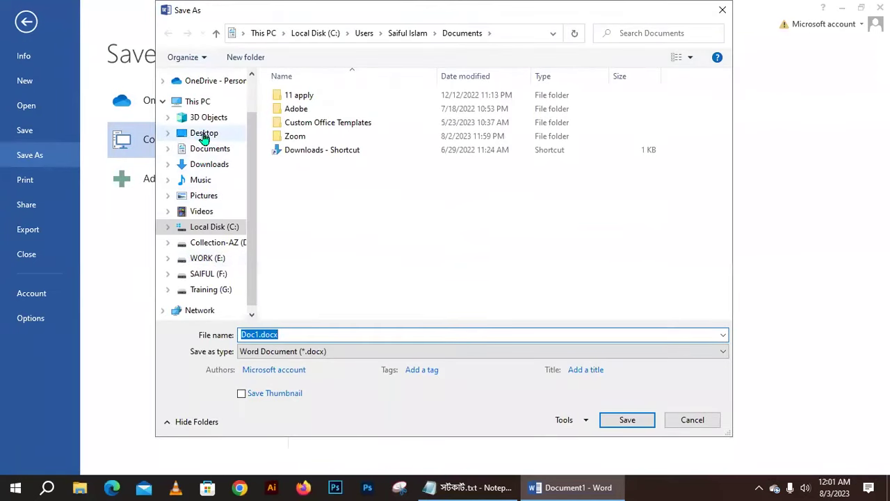
click(203, 135)
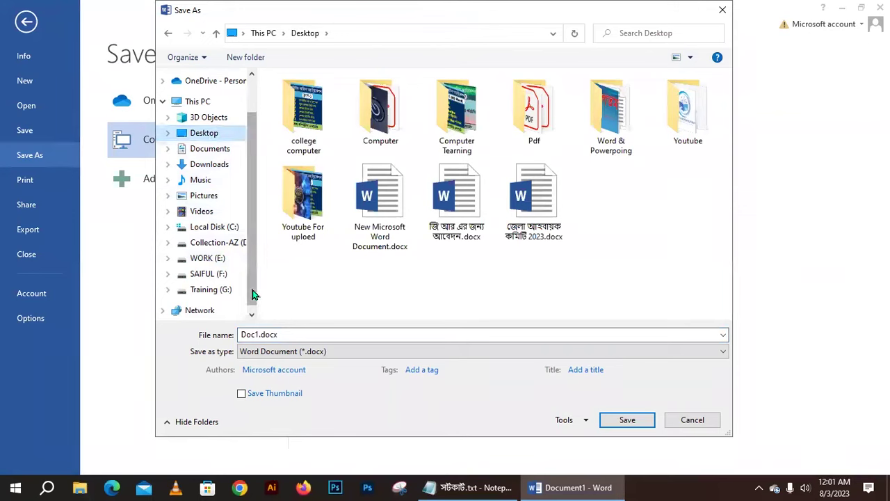
double_click(255, 334)
text(ss)
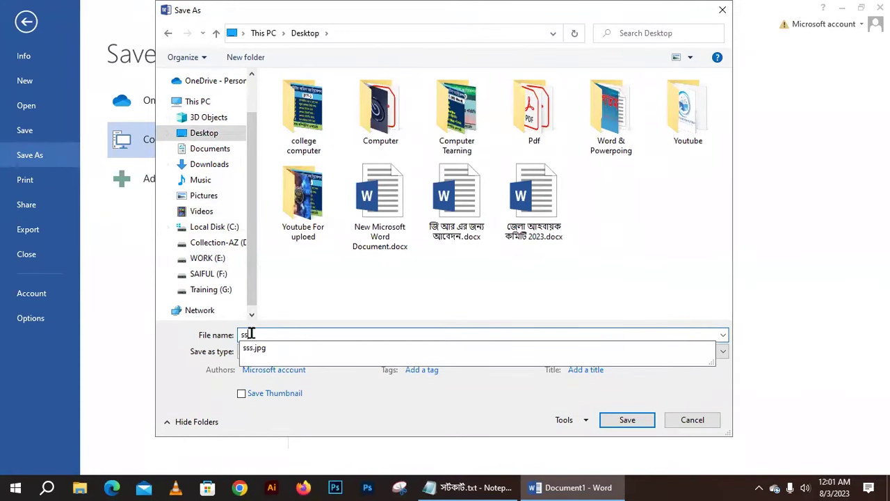
key(BackSpace)
text(aifu)
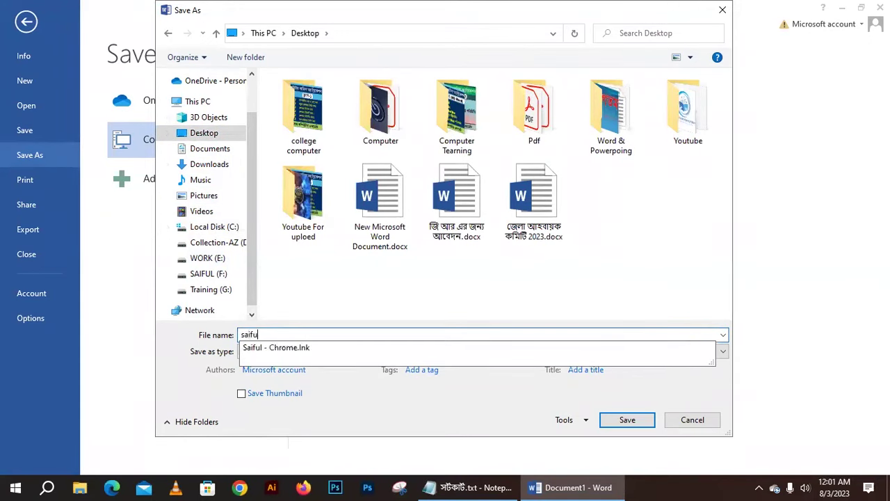
text(l)
key(Return)
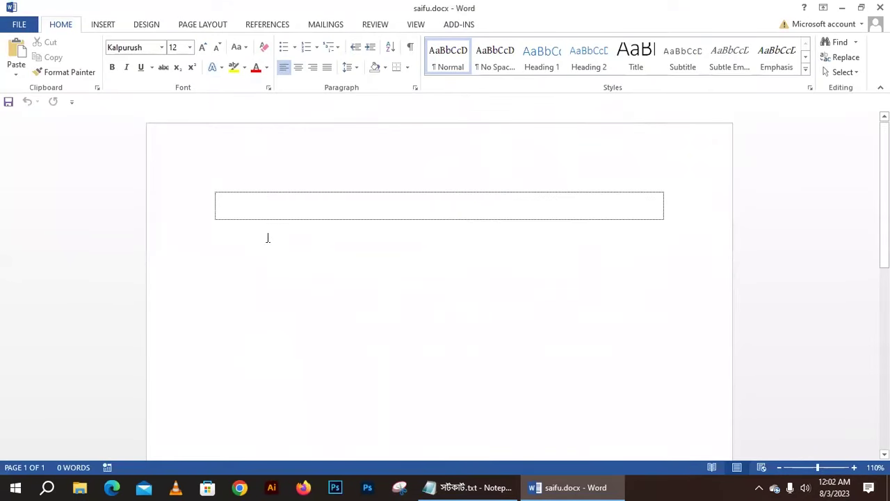
Step: Type 'dsghfhhhsh' in the text box and save the document
text(dsgh)
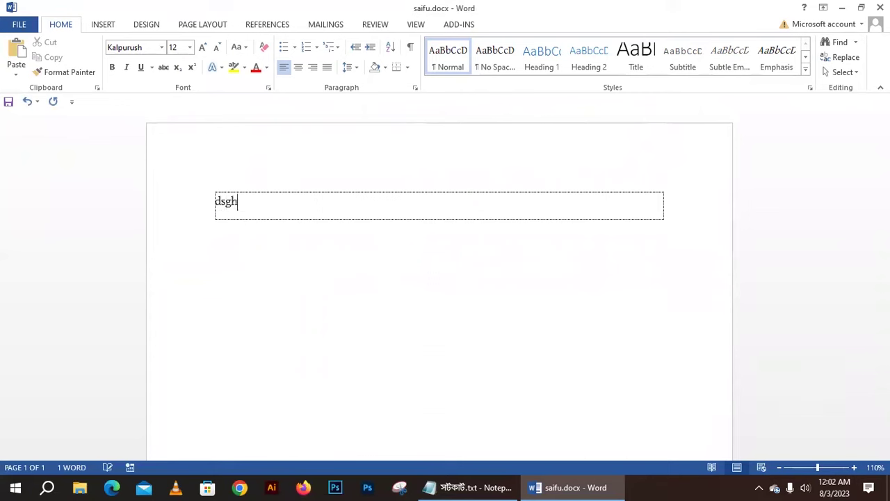
text(fhhhshsh)
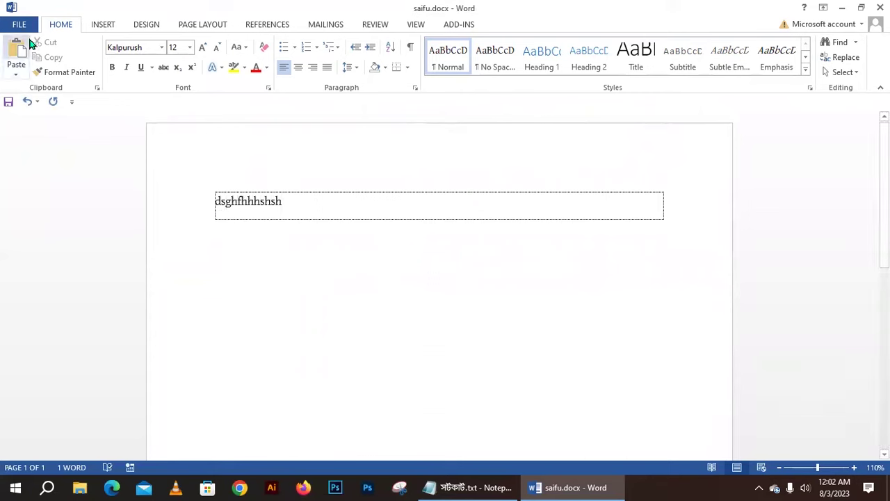
click(24, 27)
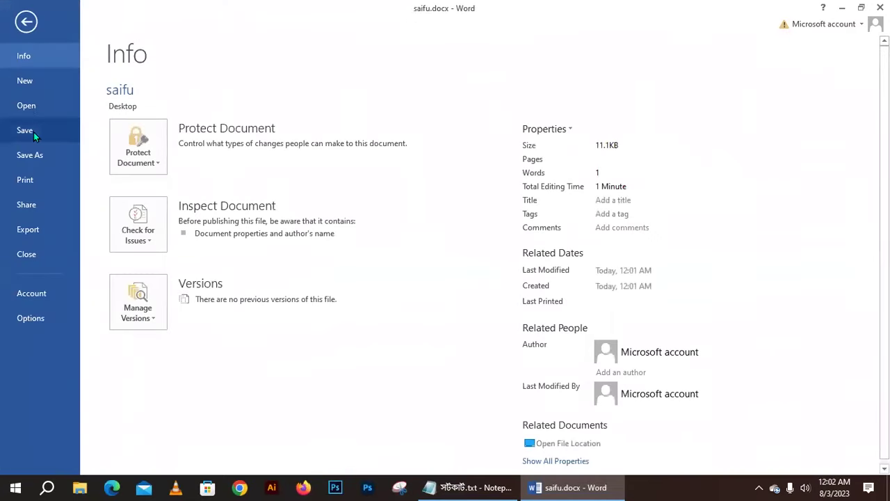
click(32, 130)
drag(202, 209, 305, 203)
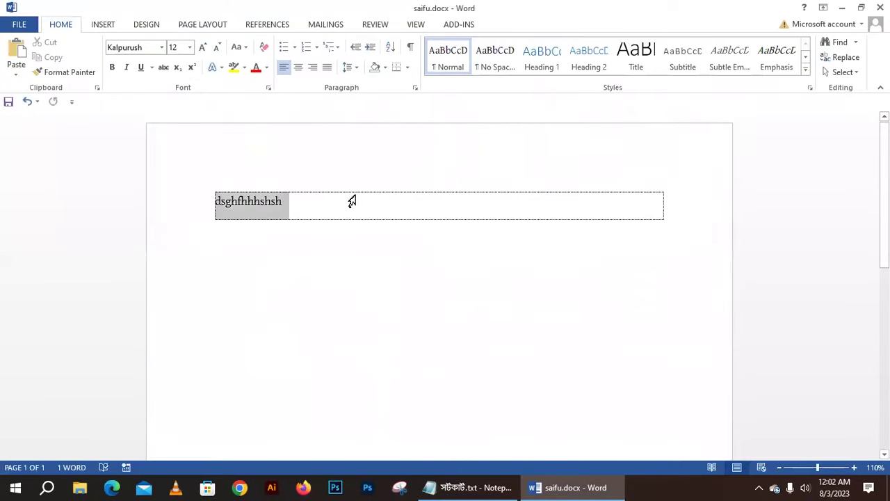
click(333, 219)
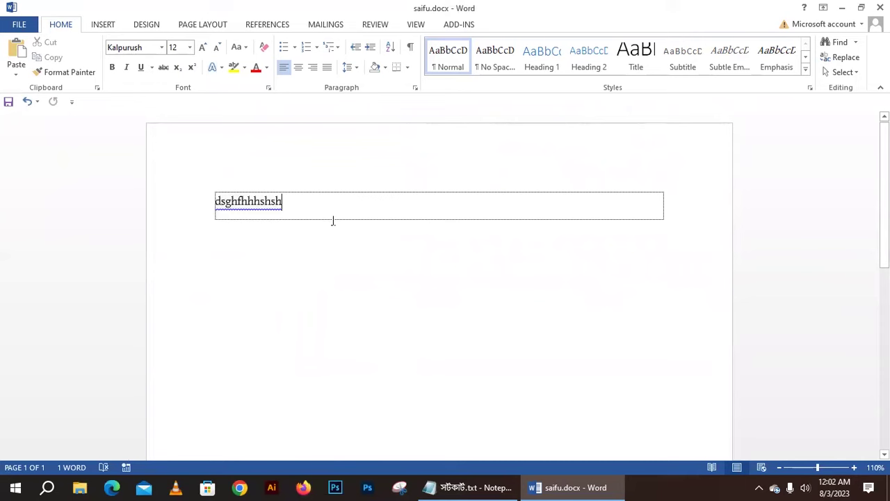
mouse_move(266, 193)
mouse_down()
mouse_move(179, 201)
mouse_move(297, 192)
mouse_up()
click(297, 192)
Step: Move the saifu.docx desktop icon to the upper middle, then reselect the text in Word
click(844, 7)
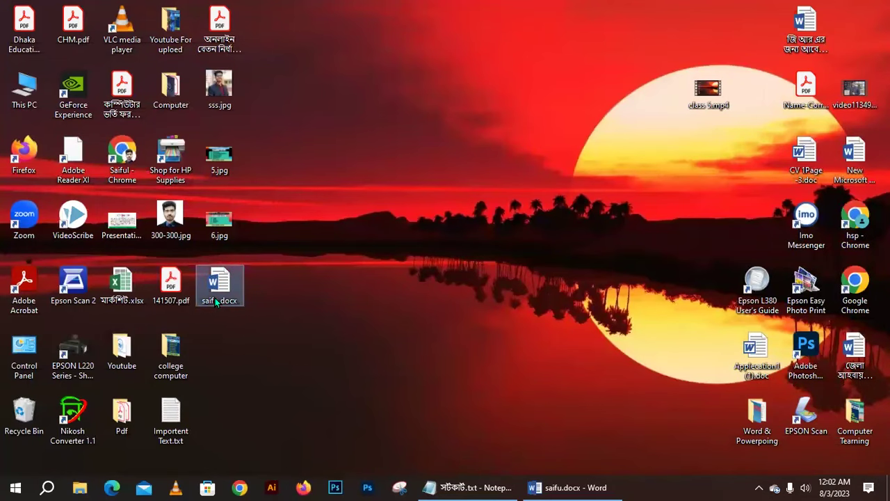
drag(243, 294, 489, 101)
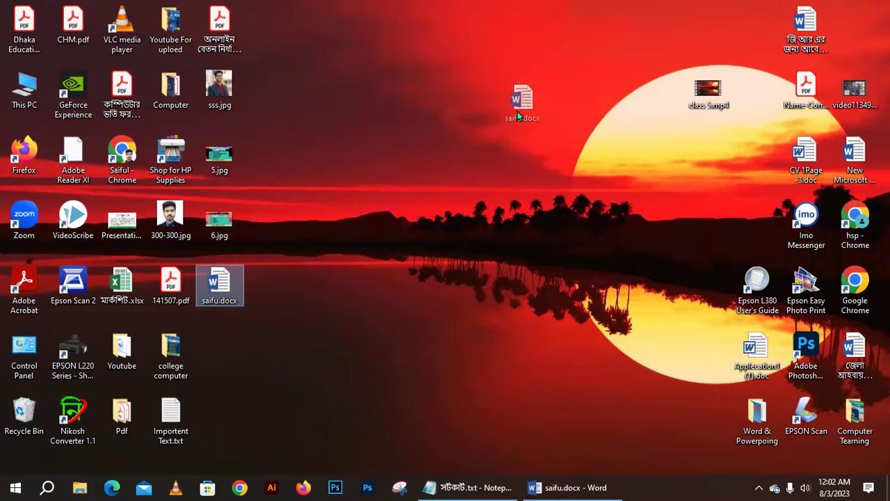
click(565, 487)
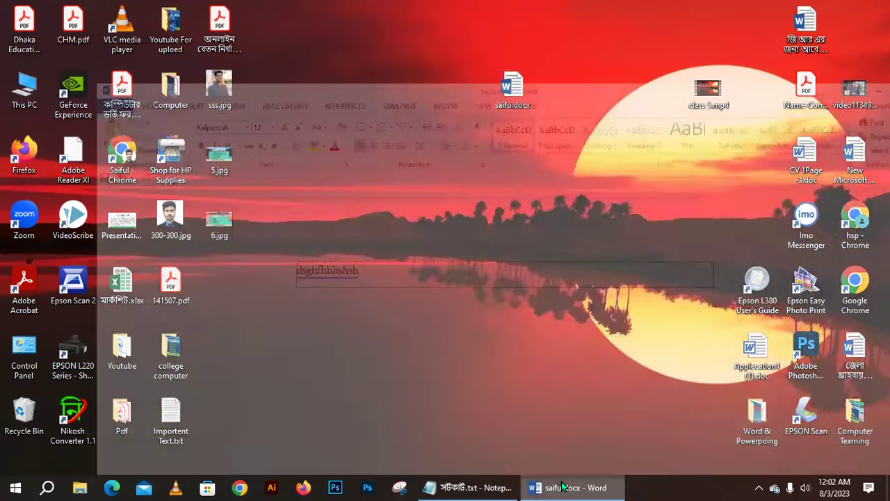
drag(308, 214, 133, 214)
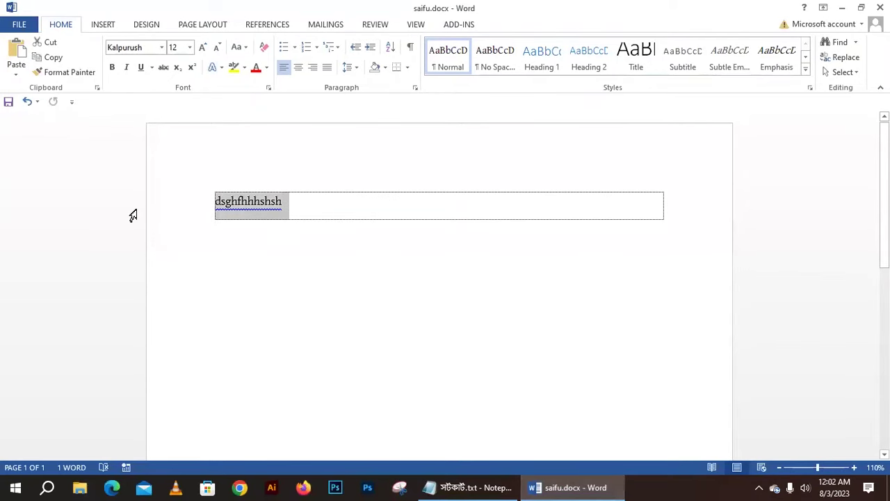
Step: Add 'ssgure' to the sample text, save, then delete the old text box contents
click(19, 24)
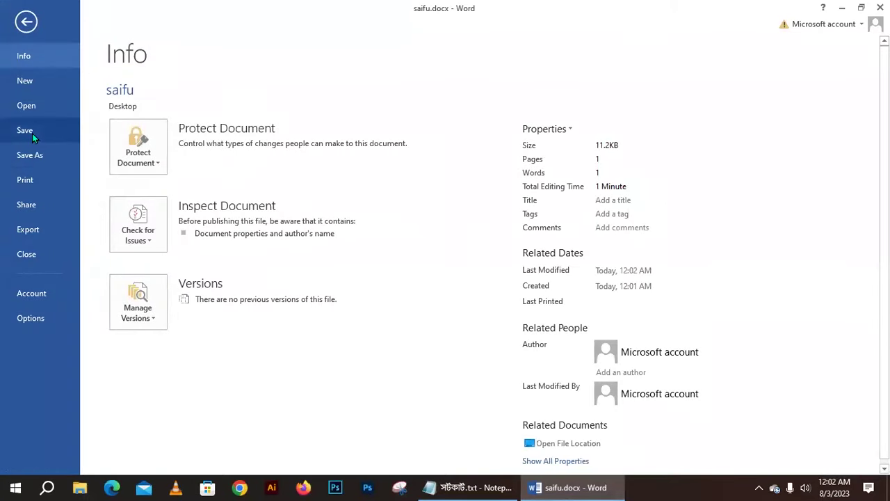
click(32, 130)
text(ssgure)
click(19, 25)
click(13, 136)
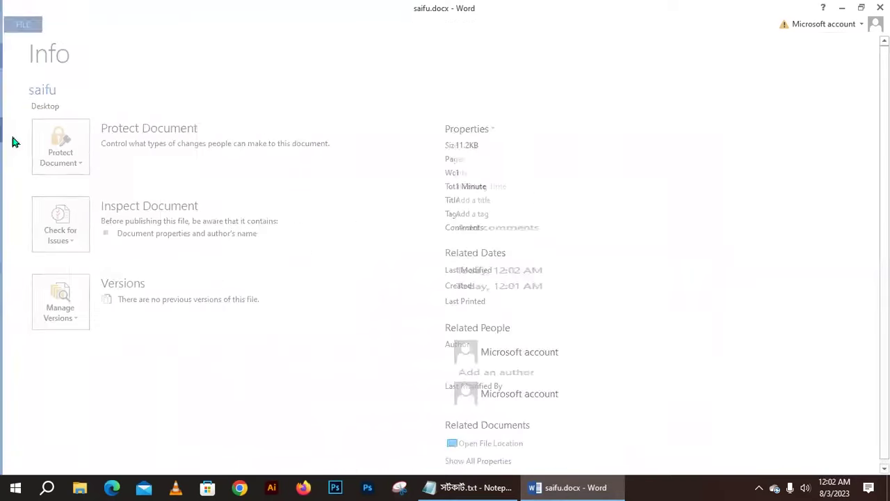
mouse_move(238, 207)
mouse_down()
mouse_move(199, 212)
mouse_move(208, 212)
mouse_up()
click(304, 209)
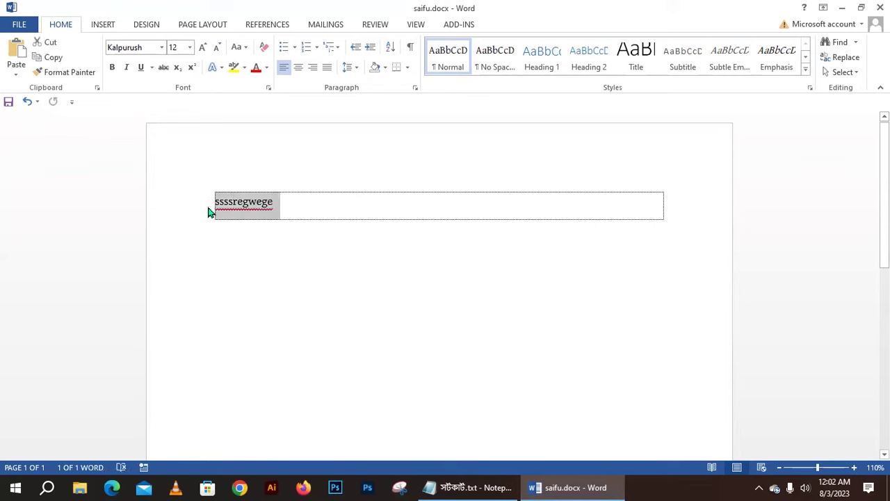
key(Delete)
Step: Type the note 'Save= ctrl+s' and save with the Quick Access Save button
text(Save=)
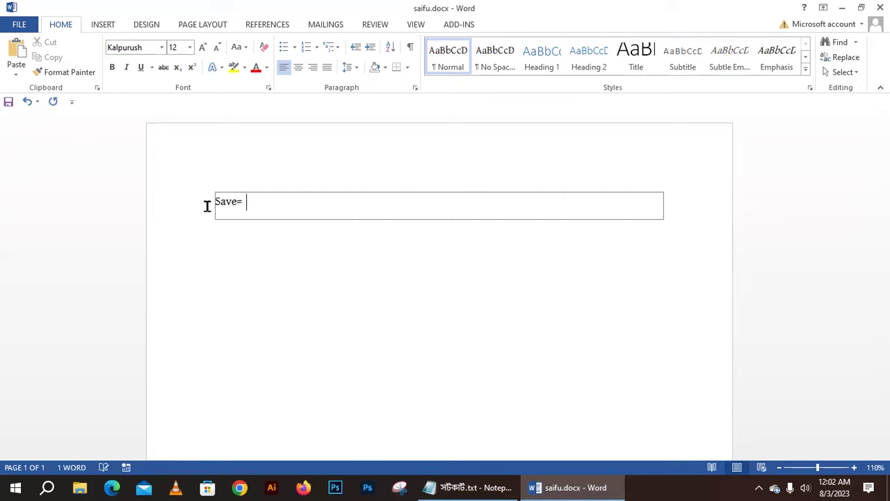
text(ctrl+s)
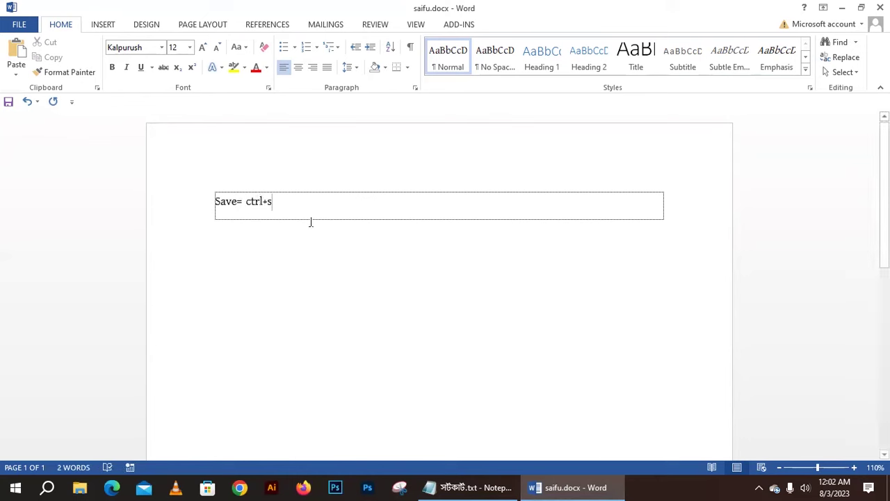
drag(278, 207, 201, 212)
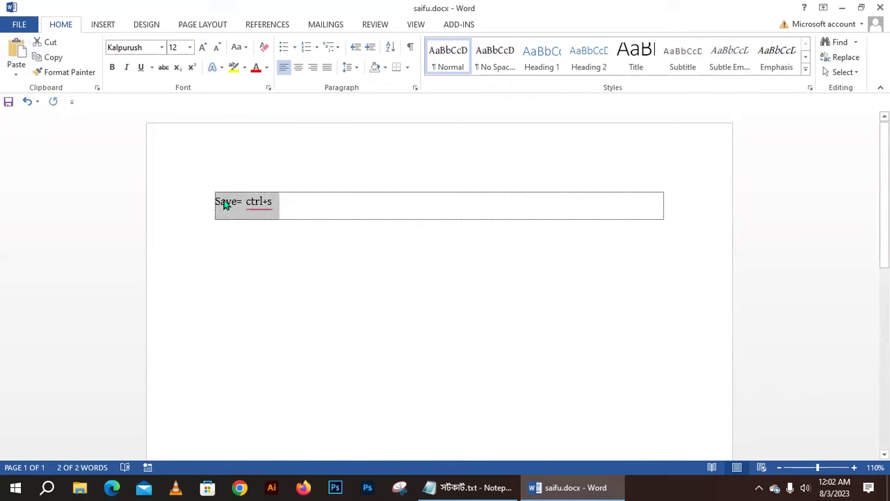
click(293, 208)
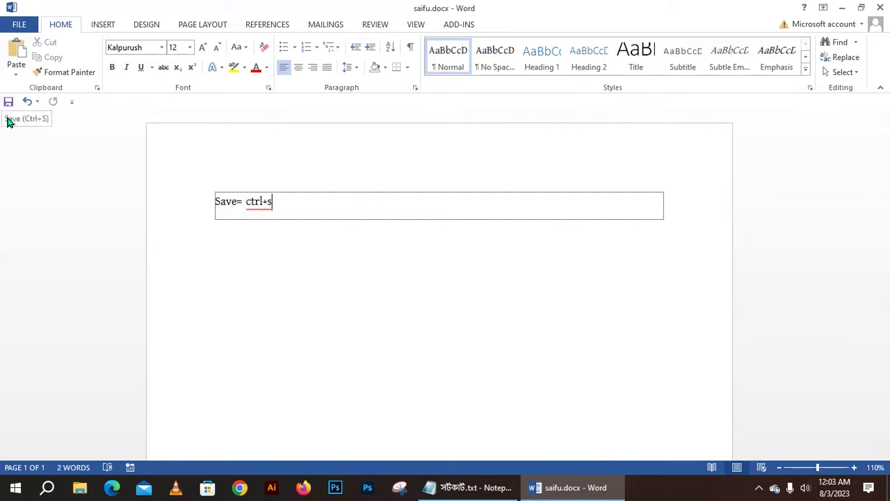
click(8, 103)
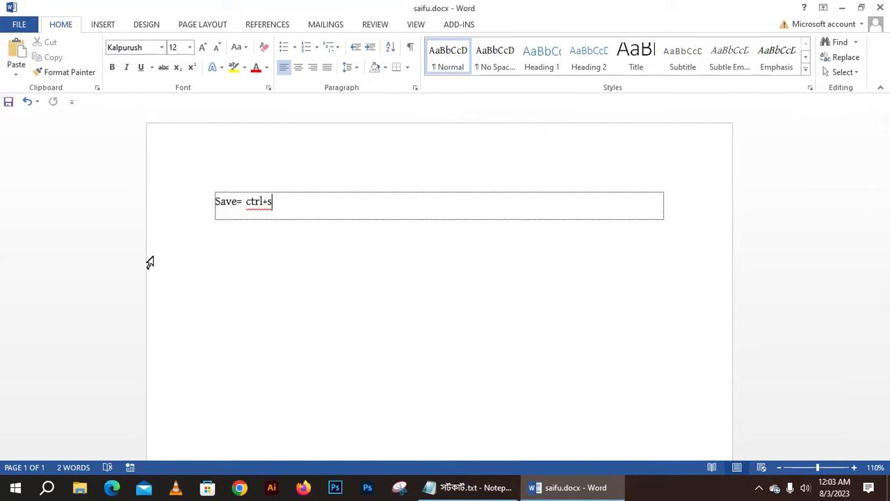
Step: Append the sample letters 'jxajxka' to the line and save again
click(201, 203)
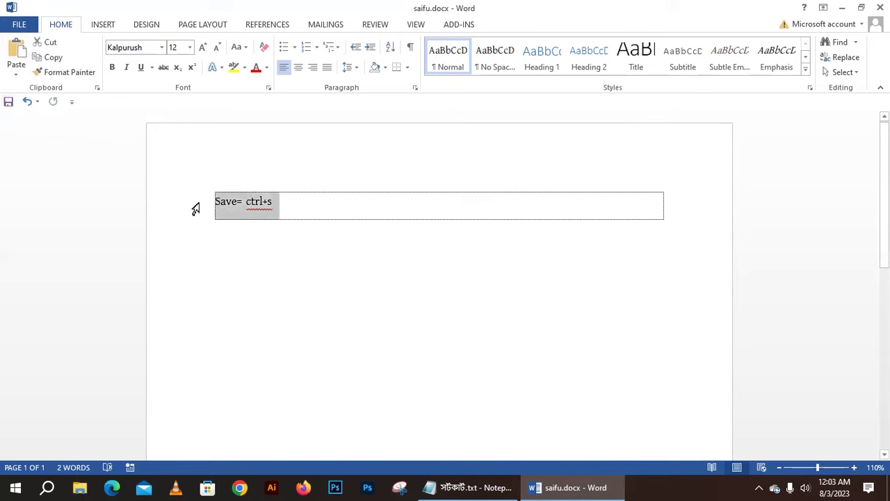
click(304, 225)
text(jxajxka)
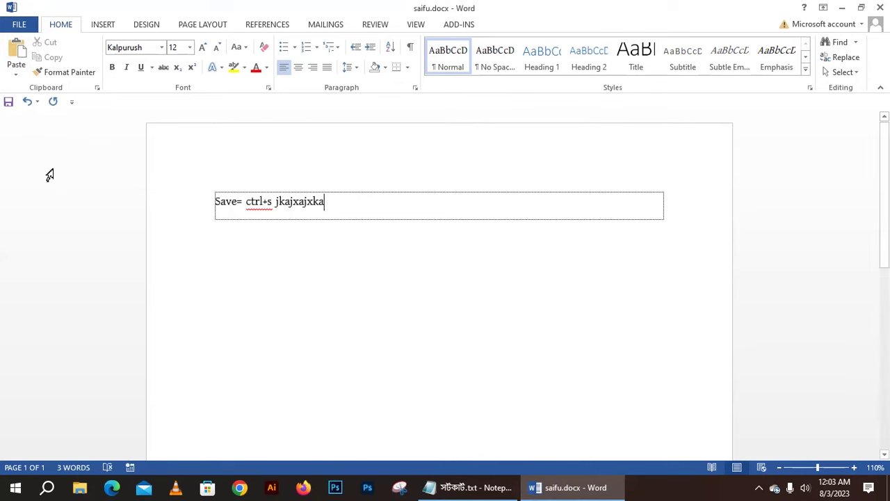
click(10, 105)
drag(351, 198, 202, 195)
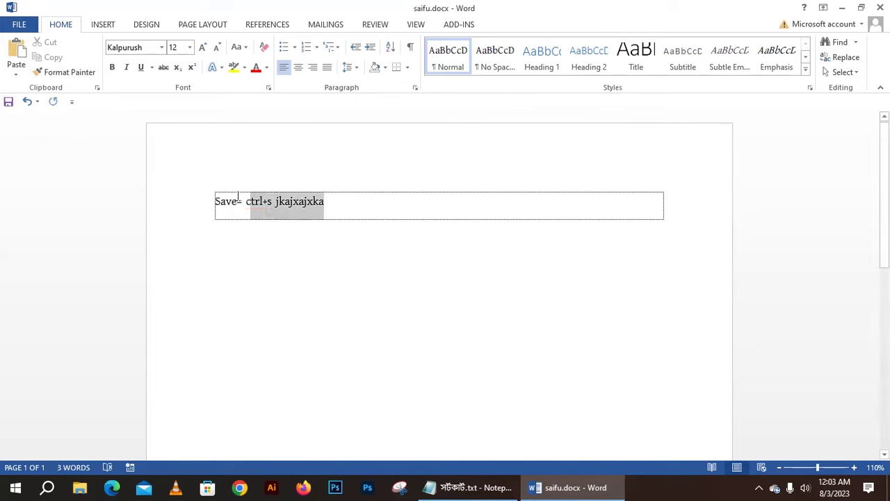
click(255, 201)
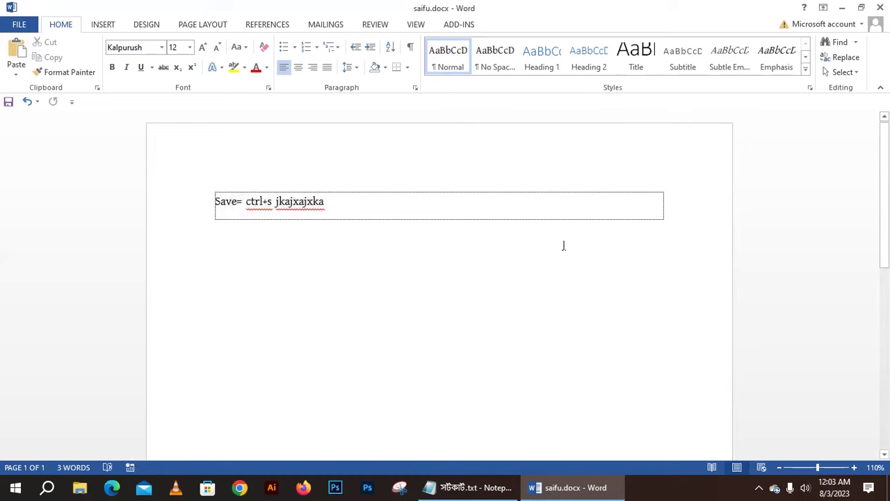
Step: Minimize Word, nudge the saifu.docx desktop icon, and restore the document
click(841, 8)
drag(516, 104, 488, 132)
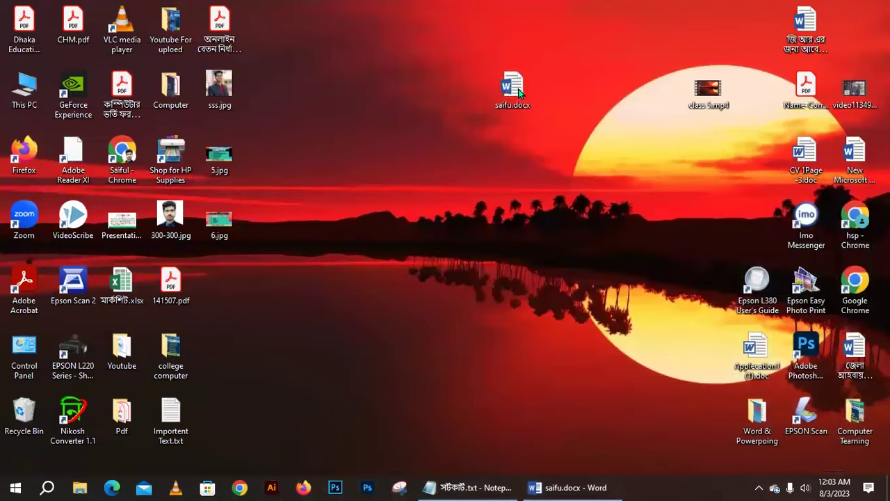
click(552, 480)
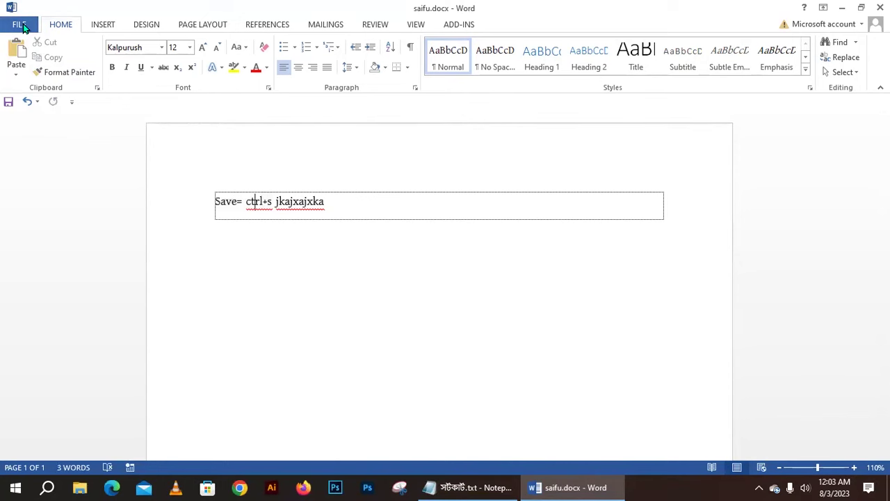
Step: Save a copy of saifu.docx to the Training (G:) drive with Save As
click(21, 25)
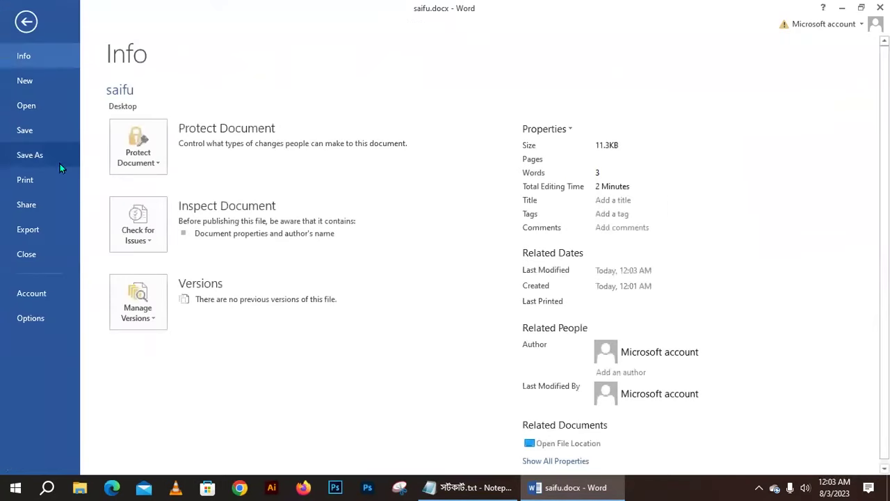
click(26, 155)
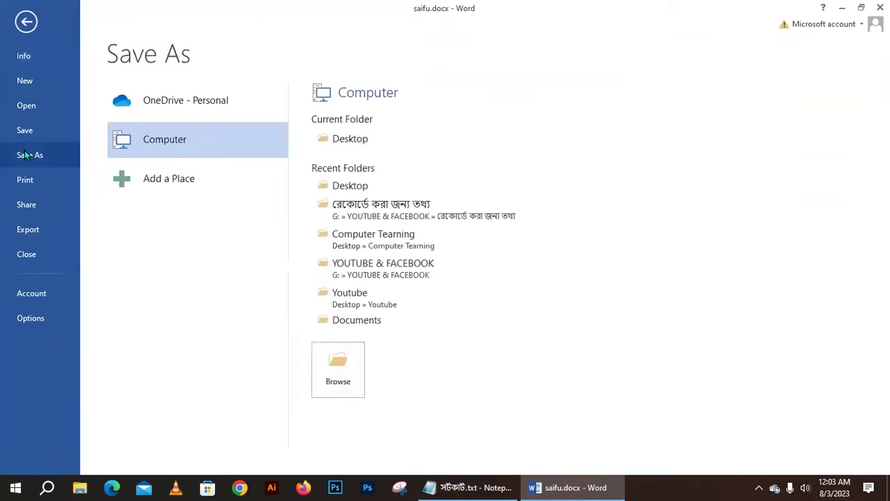
click(329, 372)
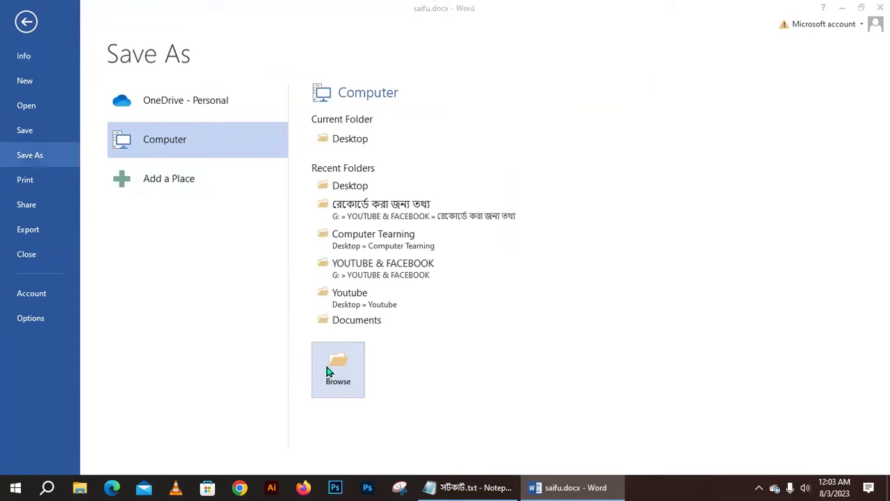
scroll(213, 275, down, 1)
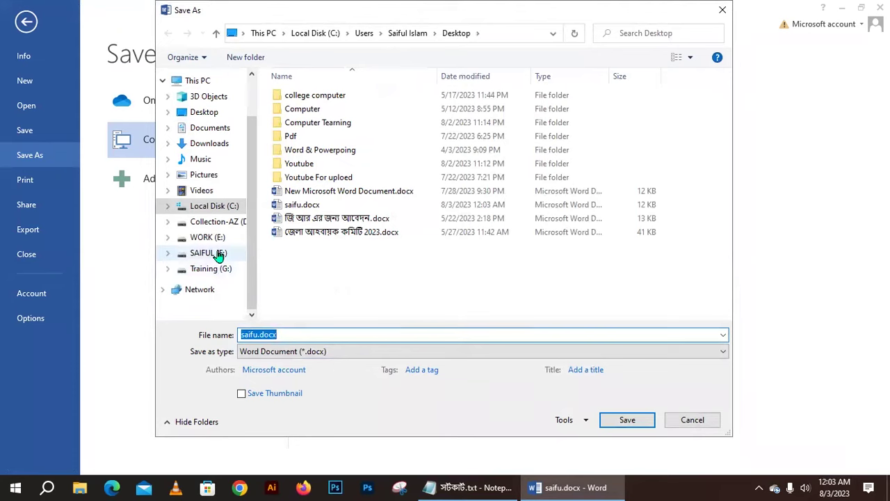
click(217, 255)
click(203, 269)
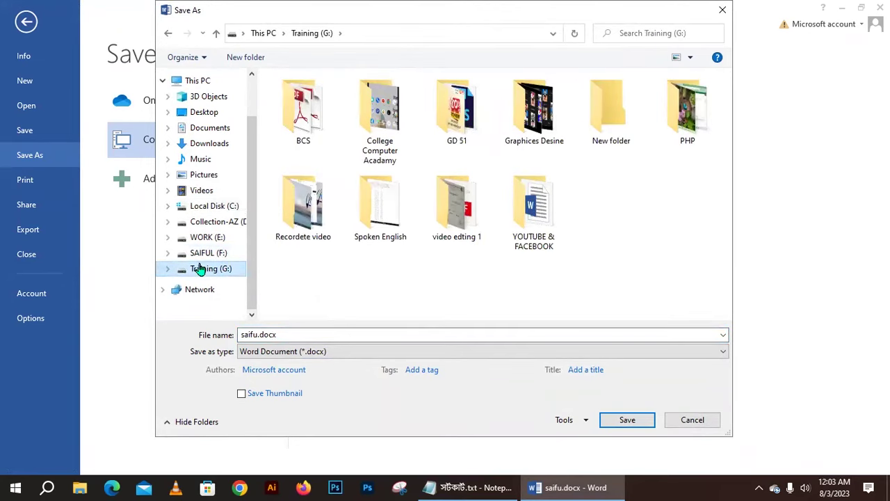
double_click(270, 334)
click(604, 422)
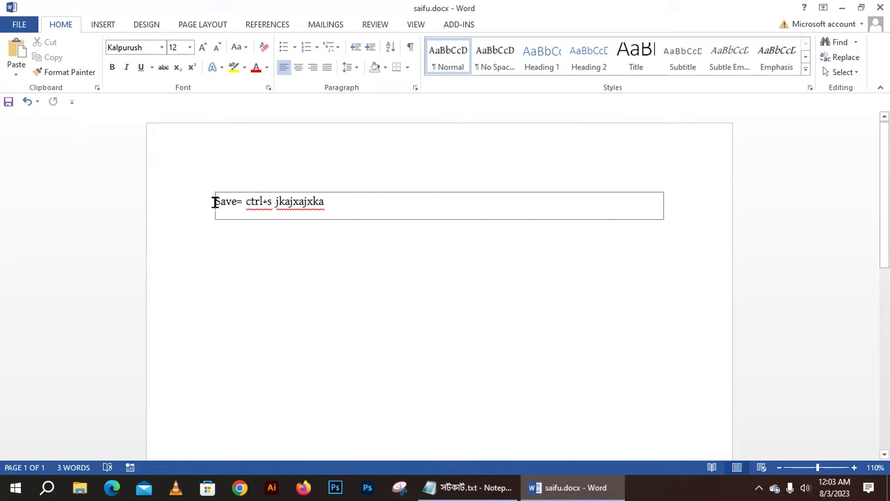
Step: Add a second table row with Tab, then type and delete test text 'pdf=' in it
key(ctrl+a)
click(373, 207)
key(Tab)
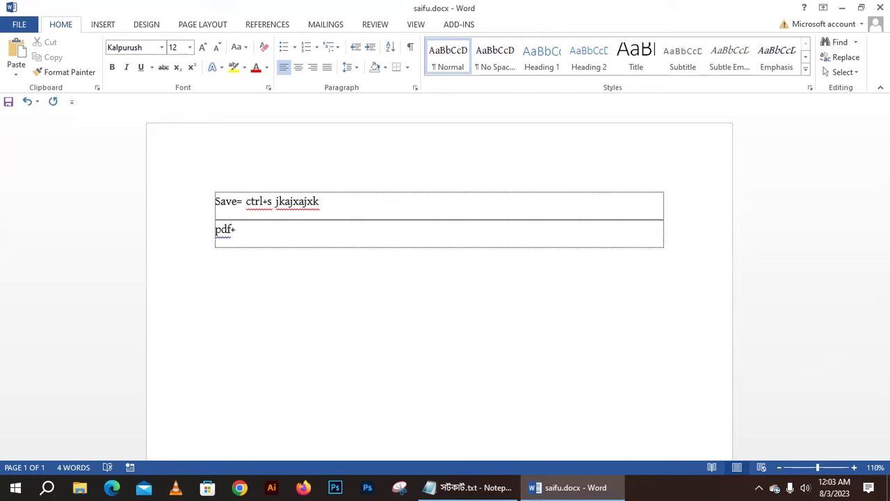
click(313, 227)
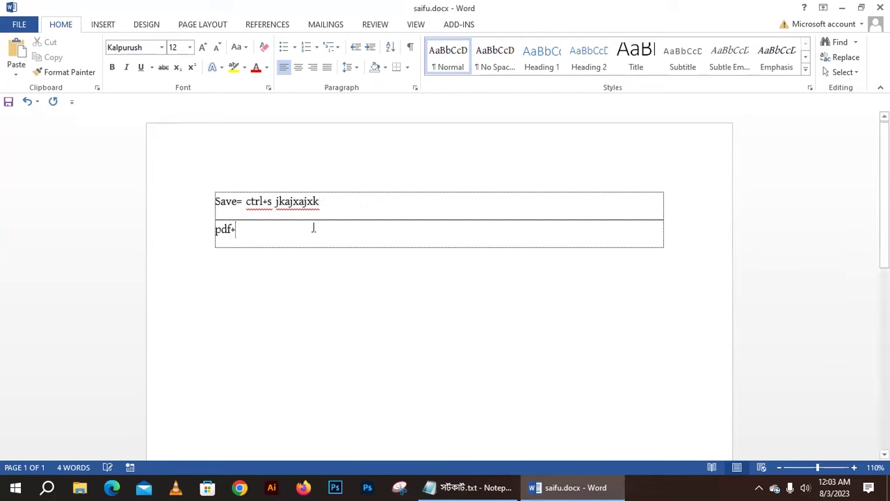
key(BackSpace)
text(=)
double_click(226, 227)
drag(238, 229, 215, 230)
key(BackSpace)
click(103, 24)
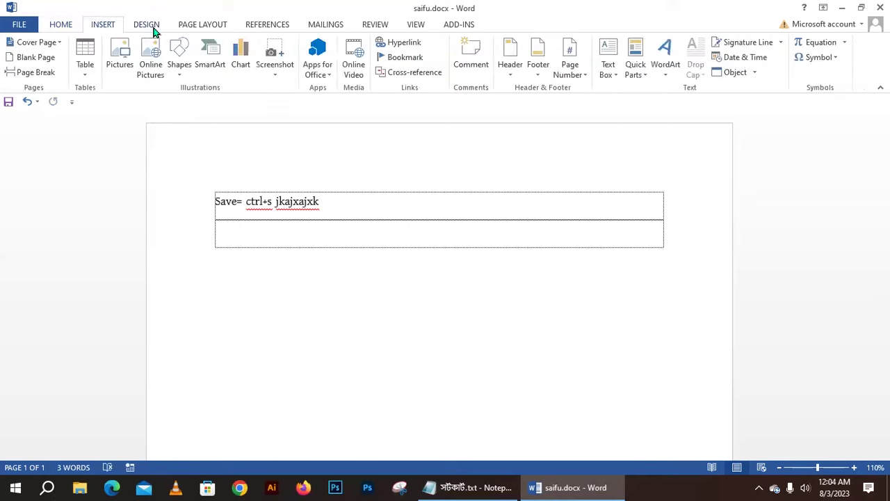
Step: Draw a large Wave shape over the table and fill it green
click(178, 56)
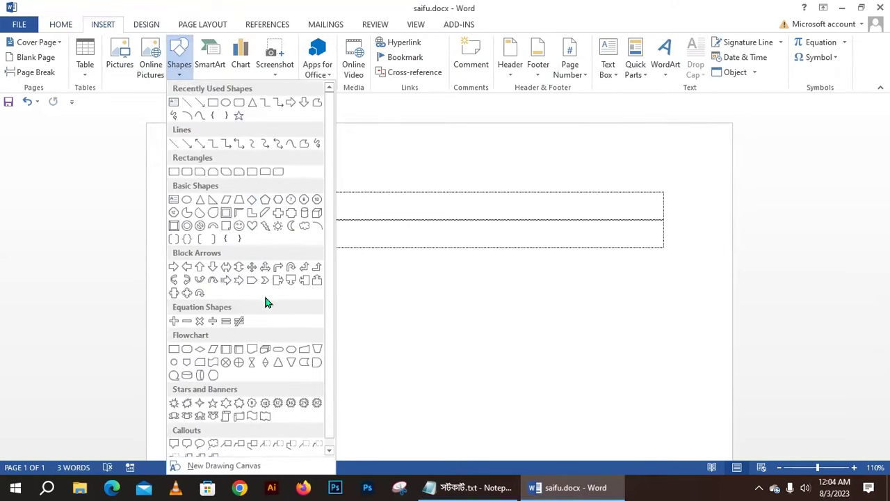
click(213, 362)
drag(234, 161, 615, 398)
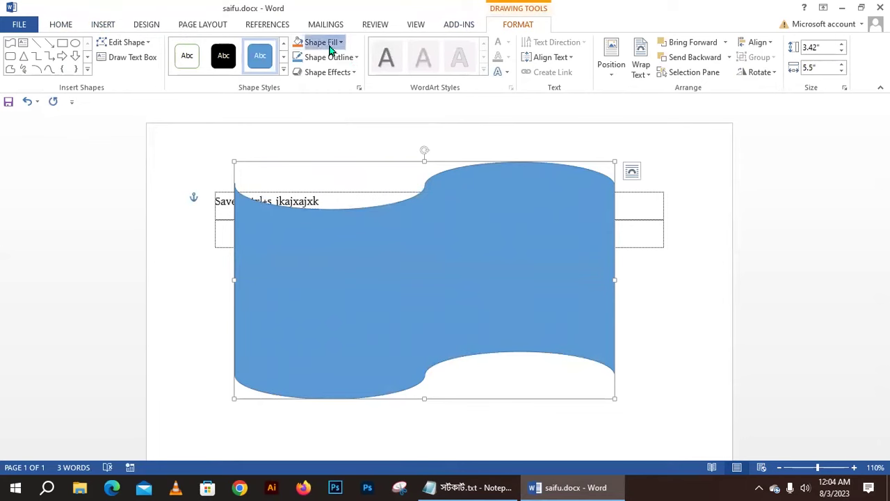
click(324, 42)
click(353, 143)
drag(426, 289, 424, 258)
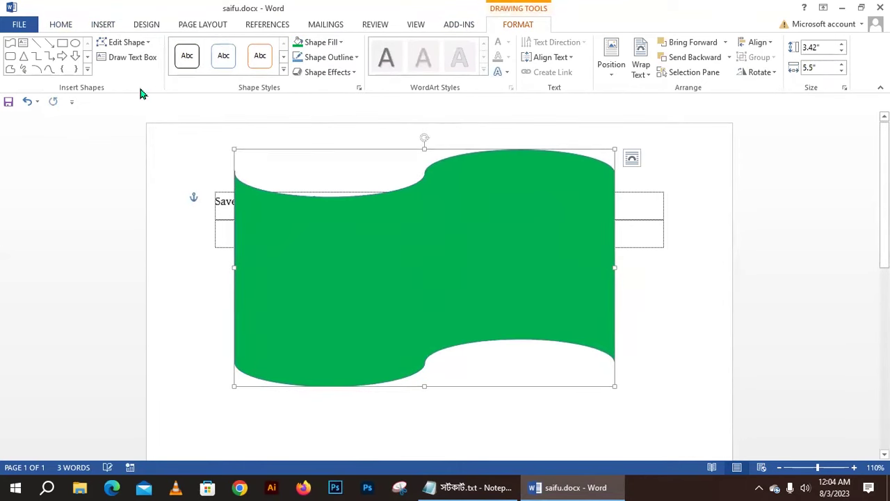
Step: Draw an Oval in the middle of the wave and fill it red
click(75, 44)
drag(386, 214, 498, 324)
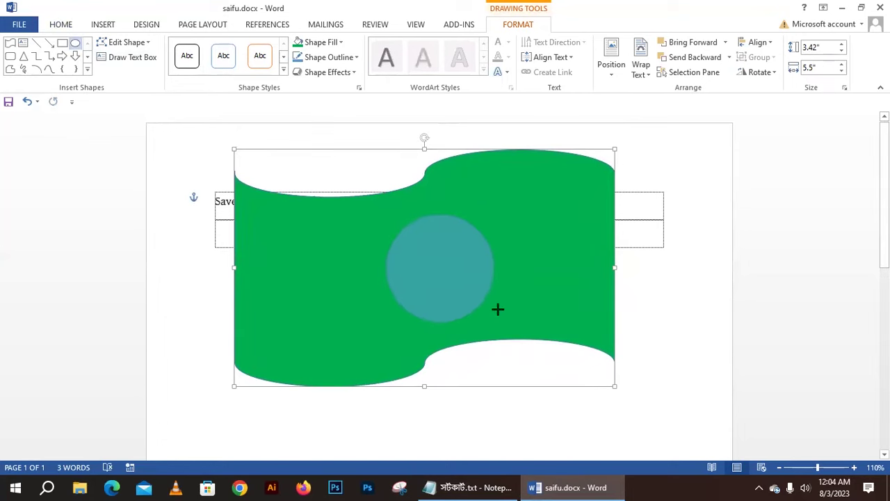
drag(448, 274, 437, 269)
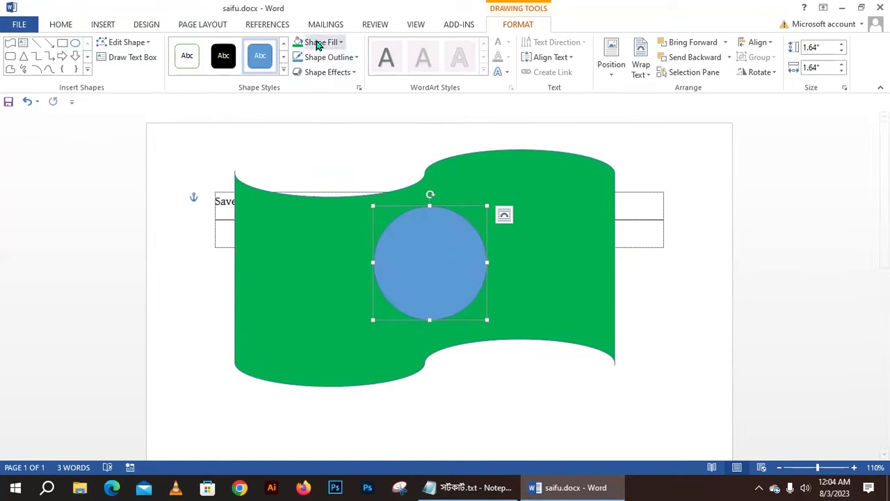
click(317, 42)
click(306, 143)
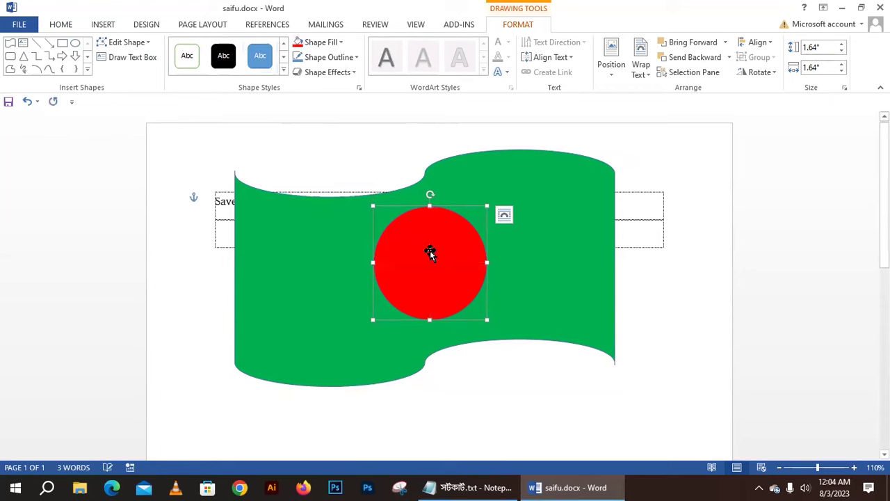
drag(427, 254, 418, 262)
click(630, 296)
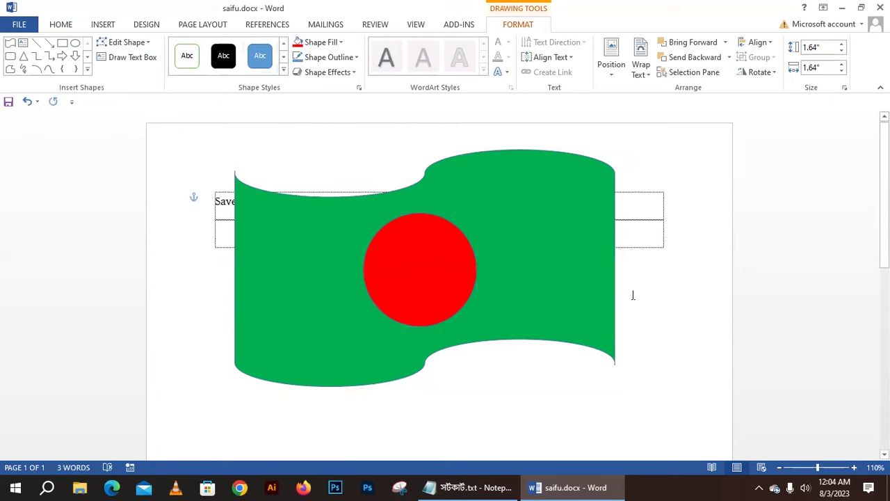
Step: Move the flag and circle below the text, then delete everything and undo
click(509, 221)
shift+click(441, 266)
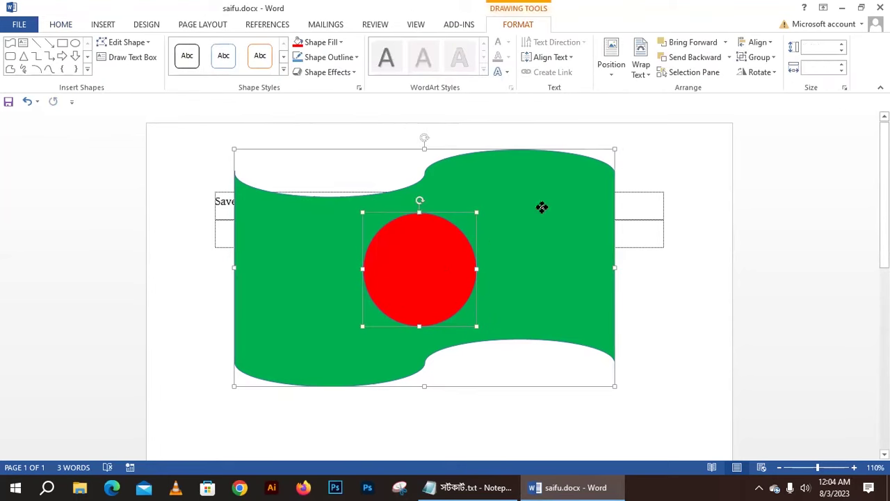
drag(542, 207, 547, 271)
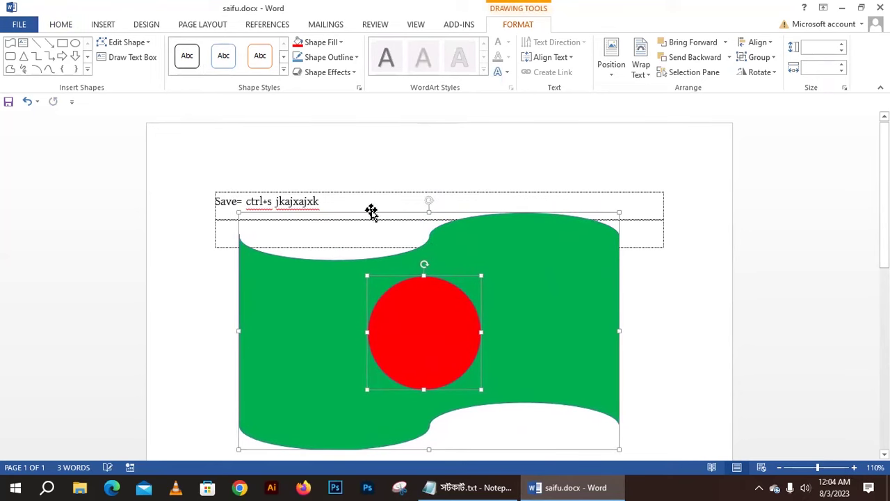
click(318, 201)
key(ctrl+a)
key(Delete)
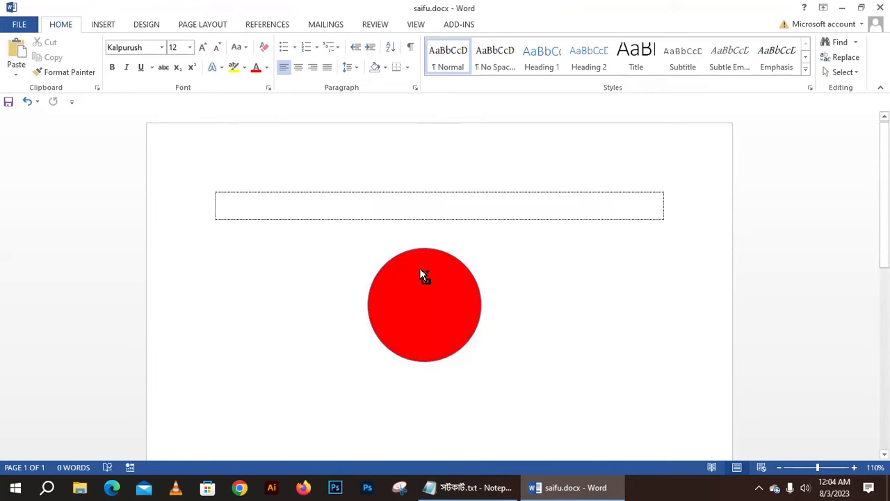
key(ctrl+z)
Step: Open Save As at the Desktop, replace the file name with saiful, and open the Save as type list
click(19, 25)
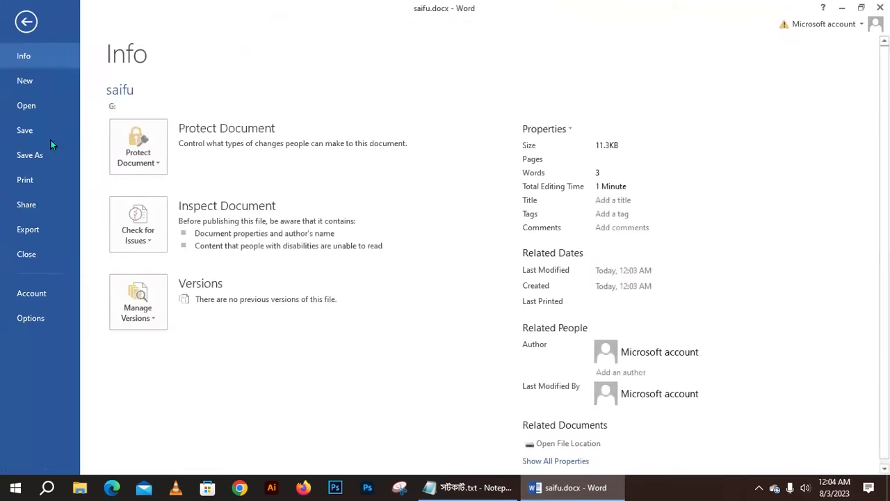
click(40, 157)
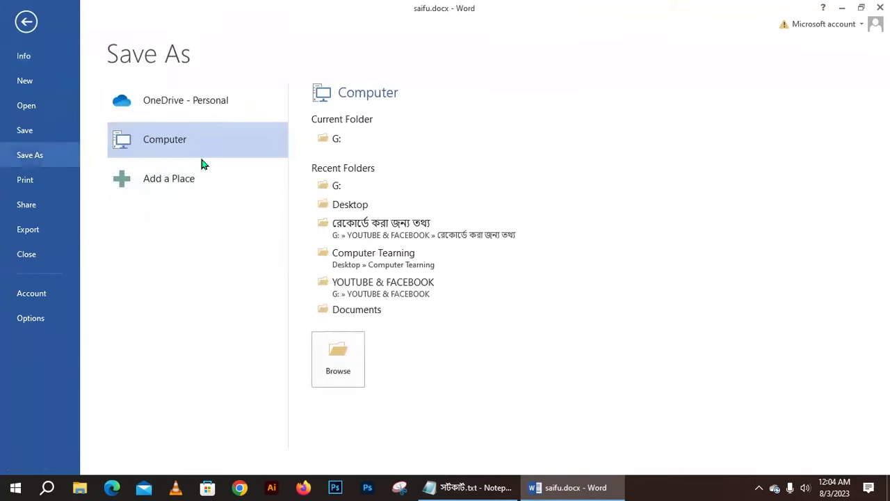
click(335, 367)
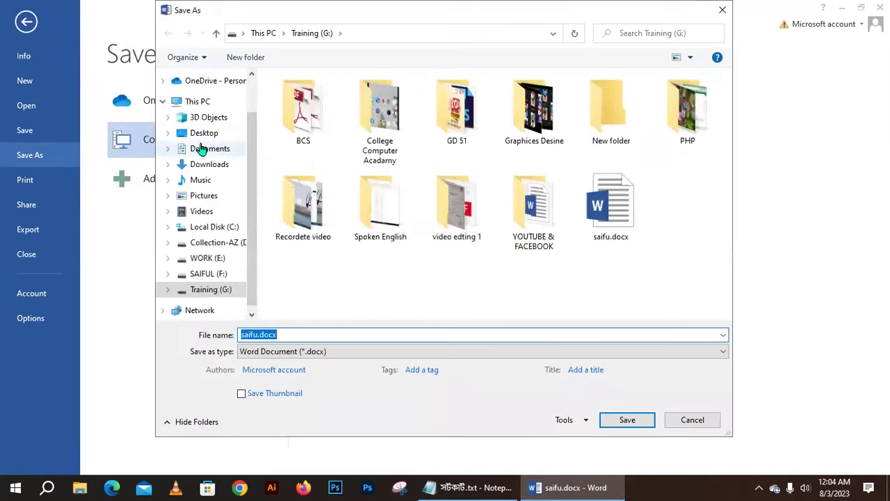
click(204, 140)
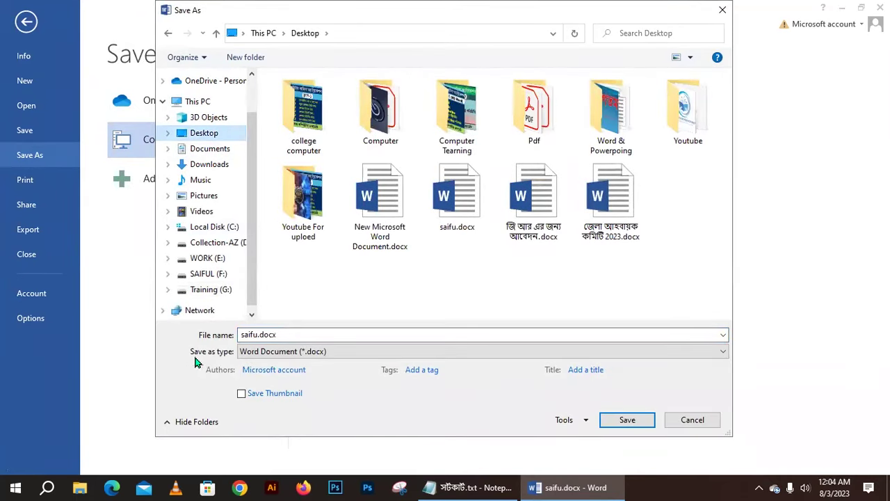
double_click(269, 334)
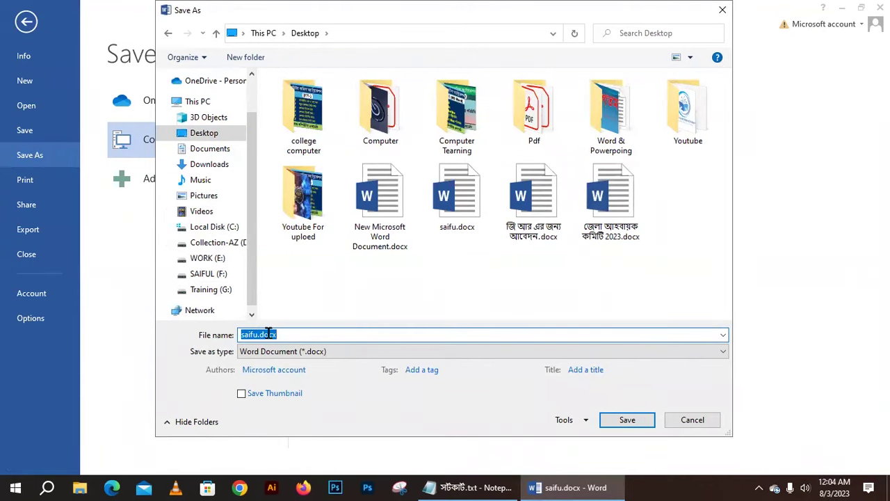
key(BackSpace)
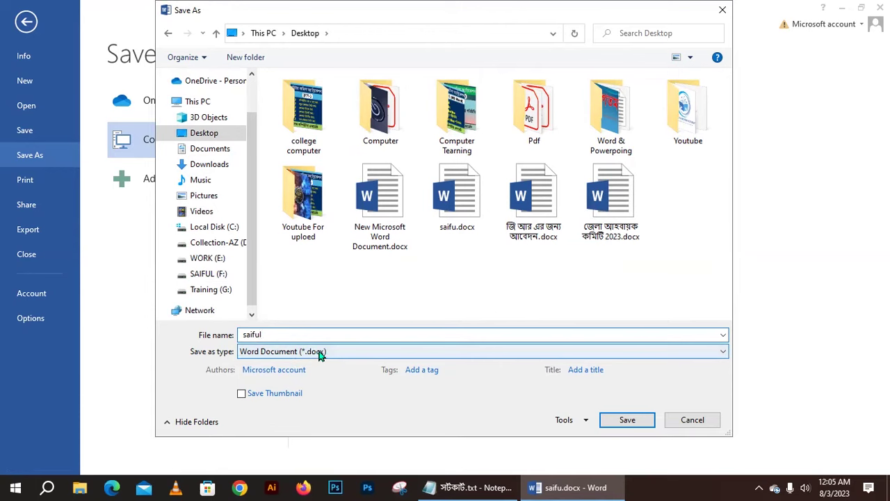
click(313, 352)
click(311, 353)
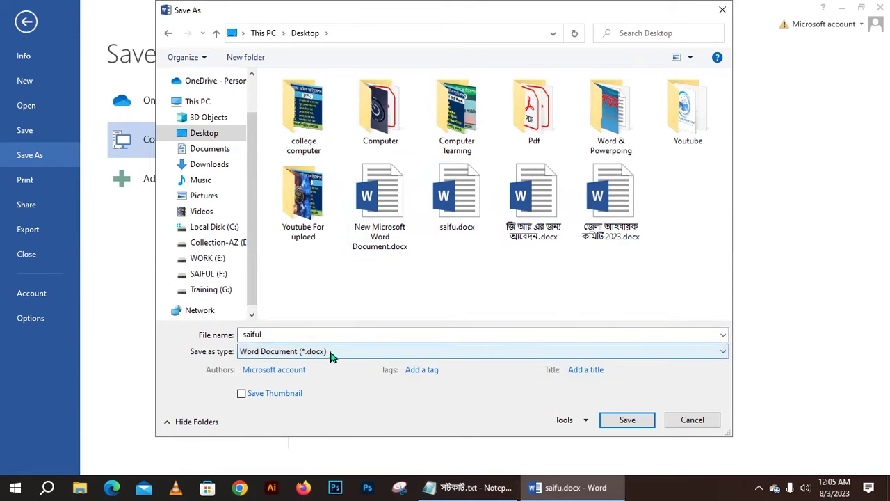
click(279, 353)
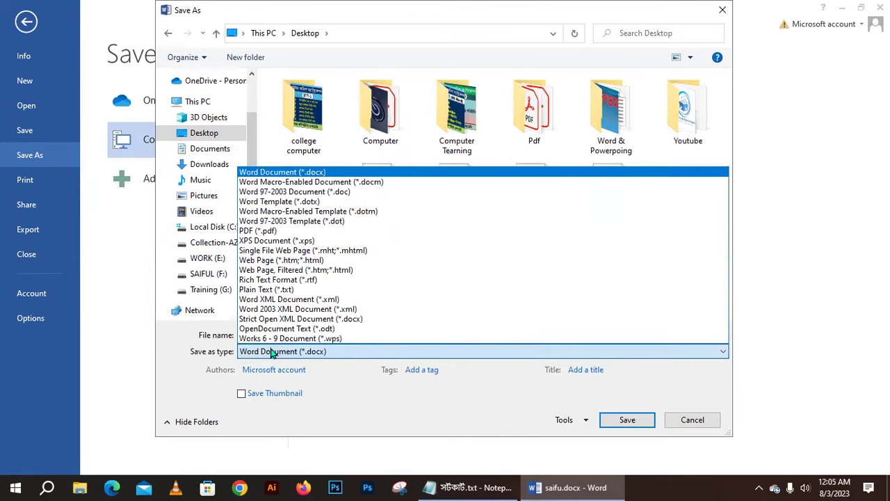
Step: Save the flag document as PDF file saiful.pdf on the Desktop and view it in Acrobat
click(264, 231)
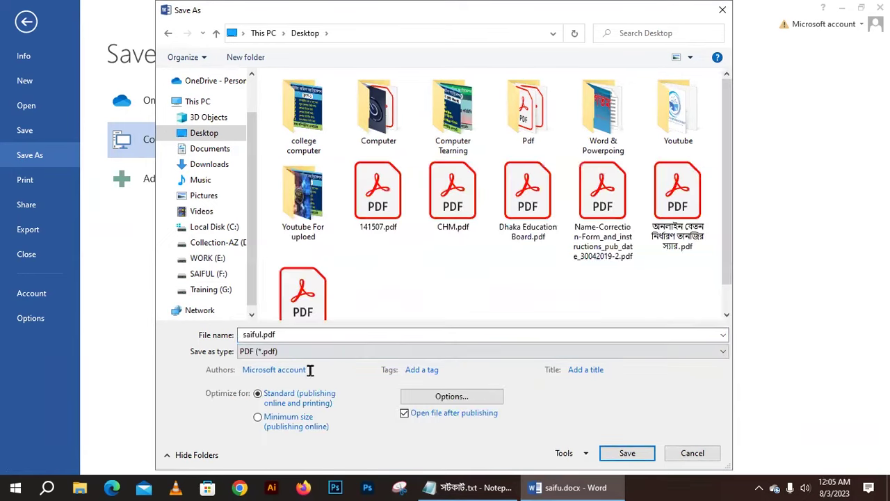
click(626, 453)
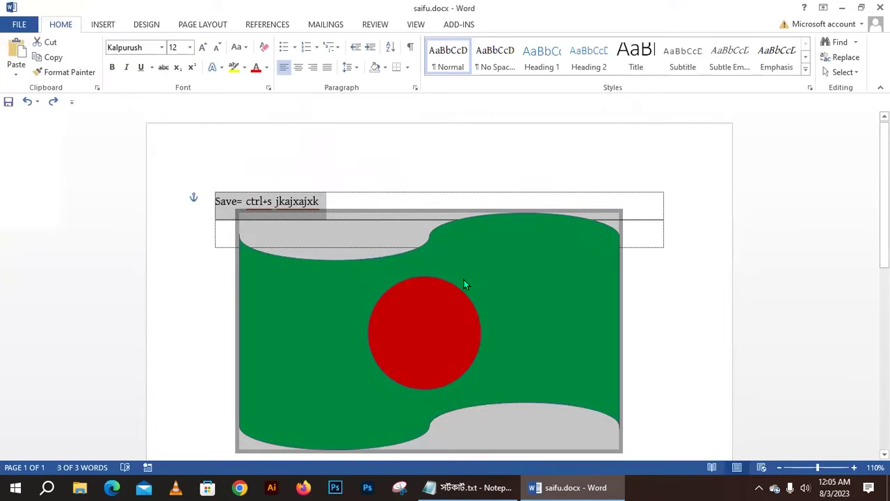
scroll(473, 236, down, 5)
scroll(473, 237, up, 5)
scroll(473, 239, down, 5)
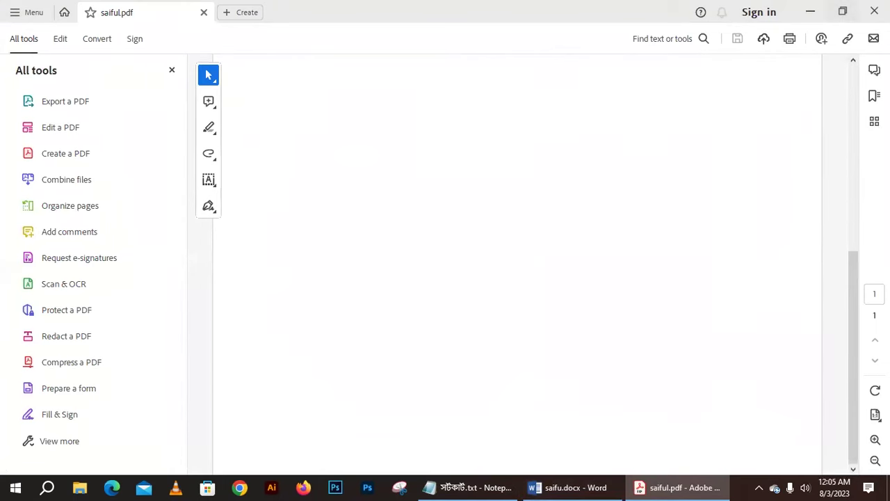
click(874, 11)
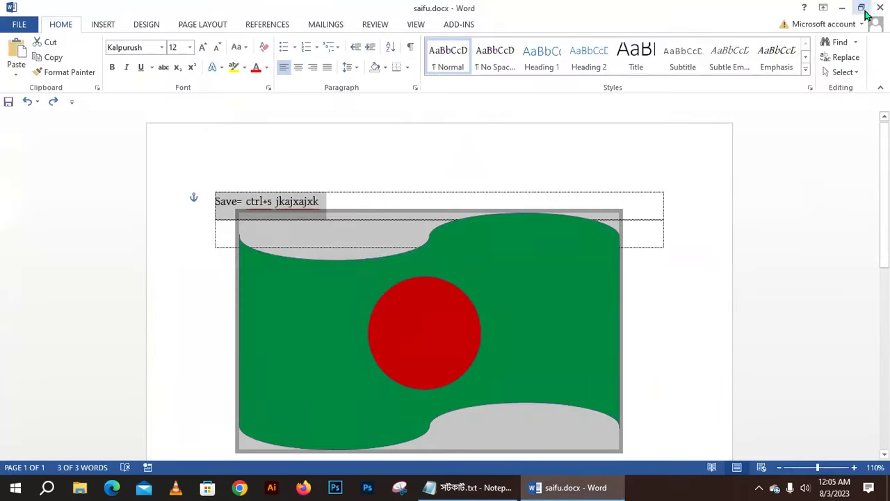
click(843, 9)
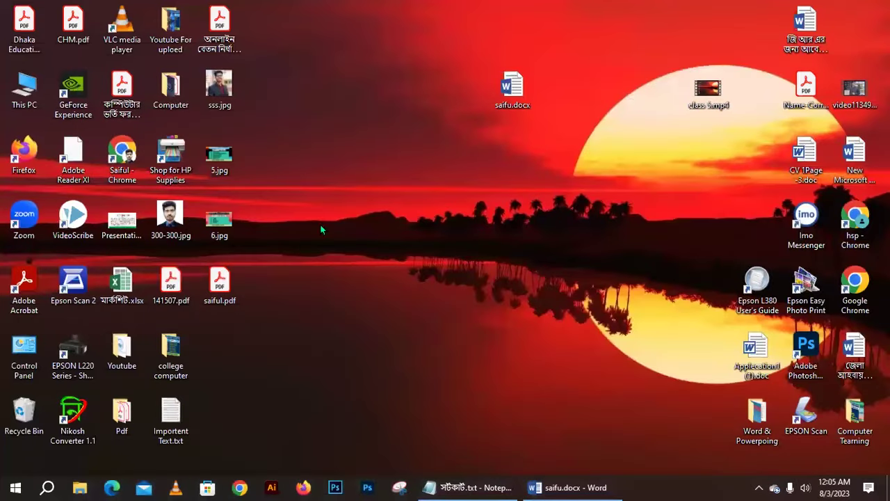
mouse_move(220, 282)
mouse_down()
mouse_move(416, 120)
mouse_move(415, 73)
mouse_up()
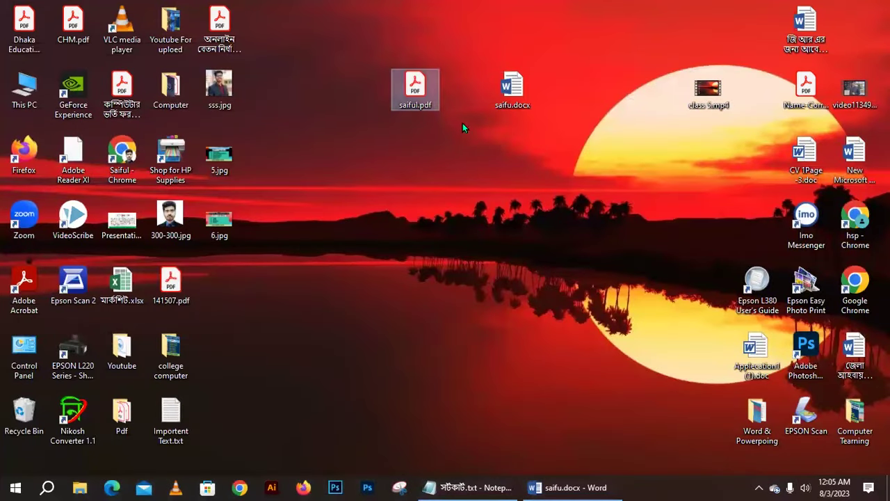
double_click(412, 85)
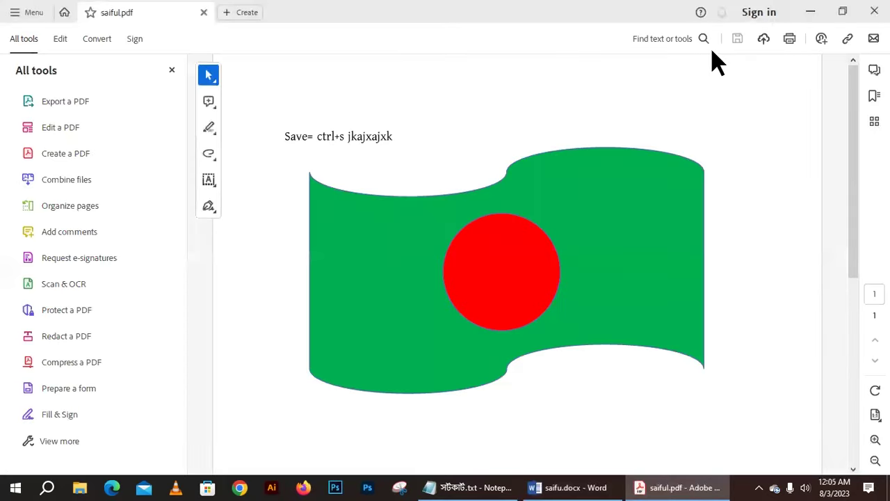
key(ctrl+q)
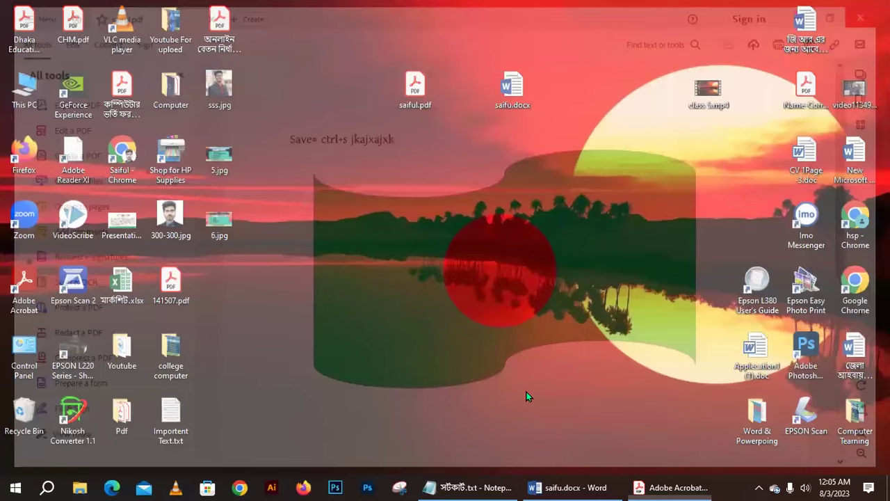
click(578, 487)
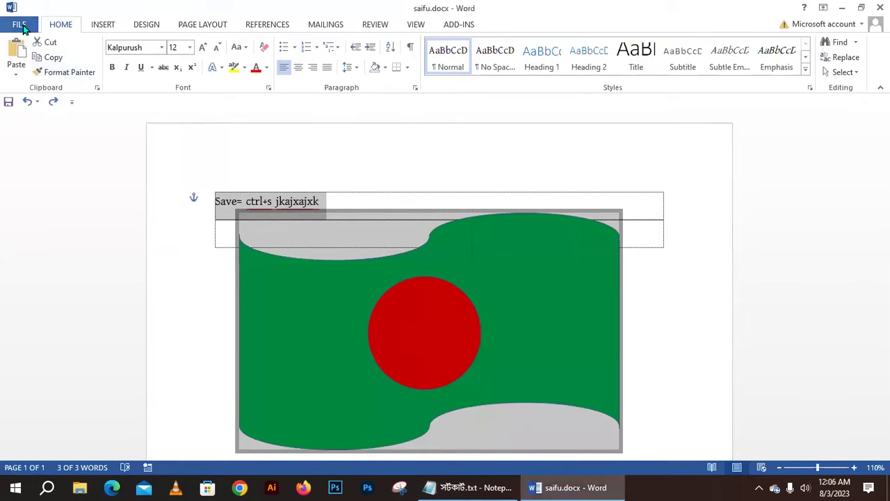
Step: Save saifu.docx, then save it again via Save As into the Training (G:) drive
click(21, 25)
click(28, 133)
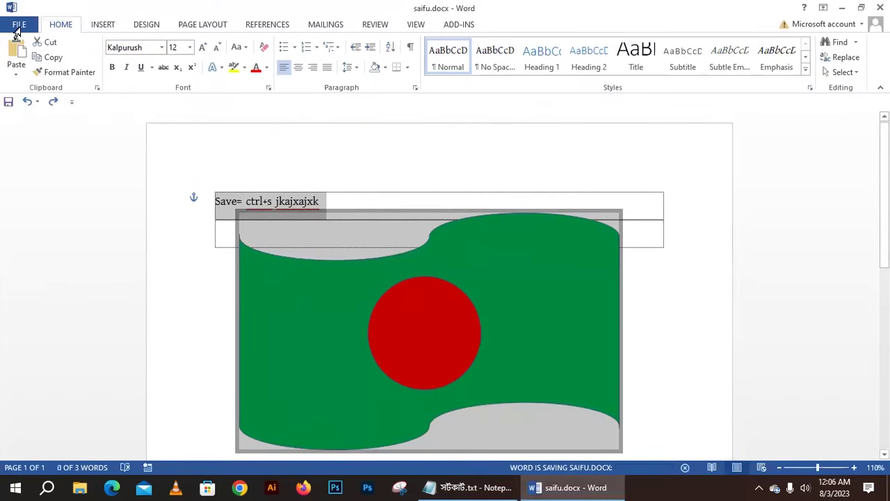
click(16, 28)
click(37, 155)
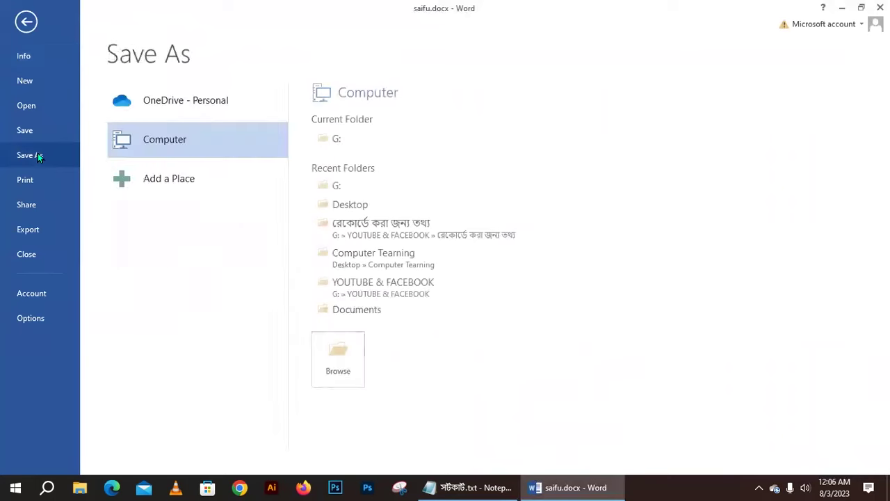
click(353, 369)
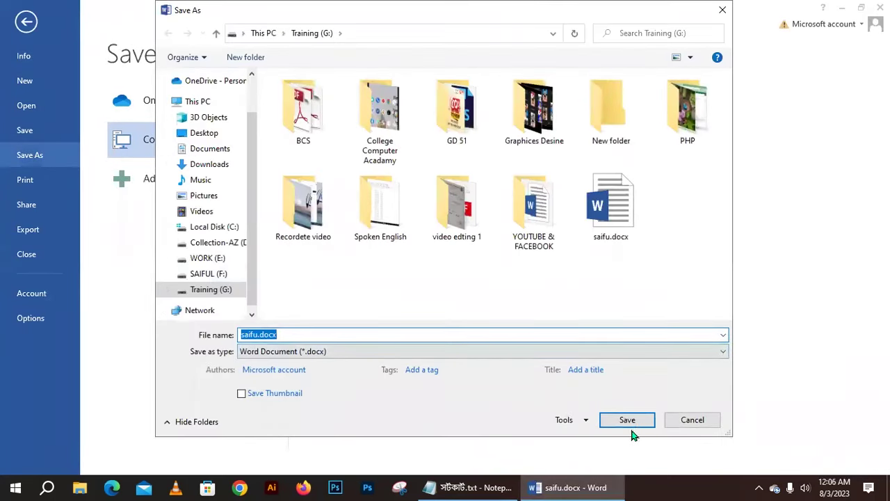
click(647, 418)
Step: Return to saifu.docx and try selecting the flag drawing and the Save= text line
click(26, 23)
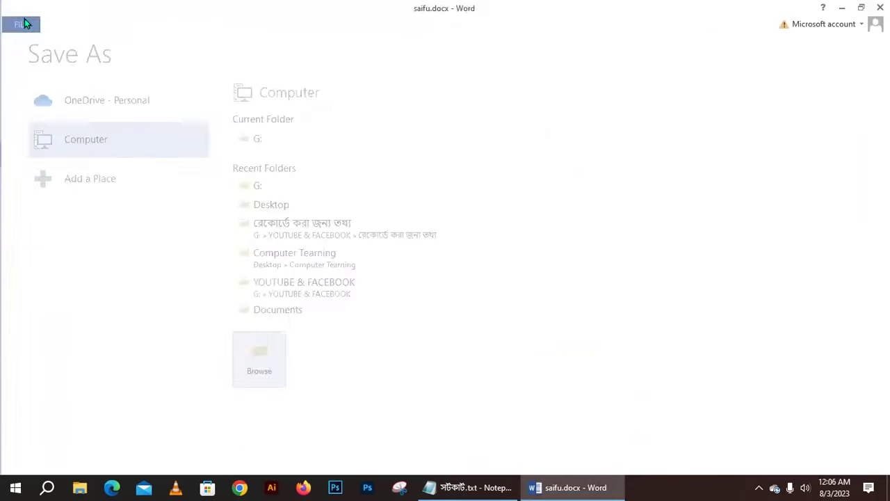
click(279, 289)
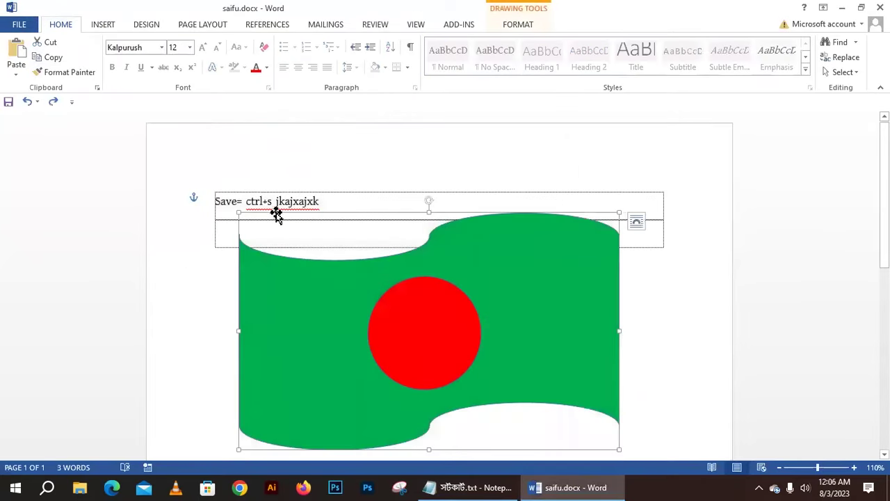
click(201, 189)
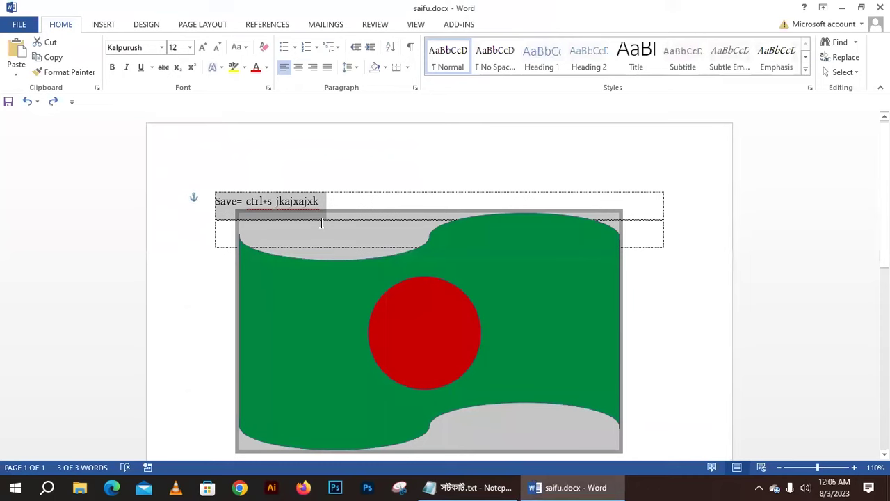
click(329, 200)
mouse_move(328, 200)
mouse_down()
mouse_move(190, 197)
mouse_move(342, 197)
mouse_up()
click(214, 200)
Step: Delete the red circle, the green flag and the 'Save= ctrl+s jkajxajxk' text
click(302, 312)
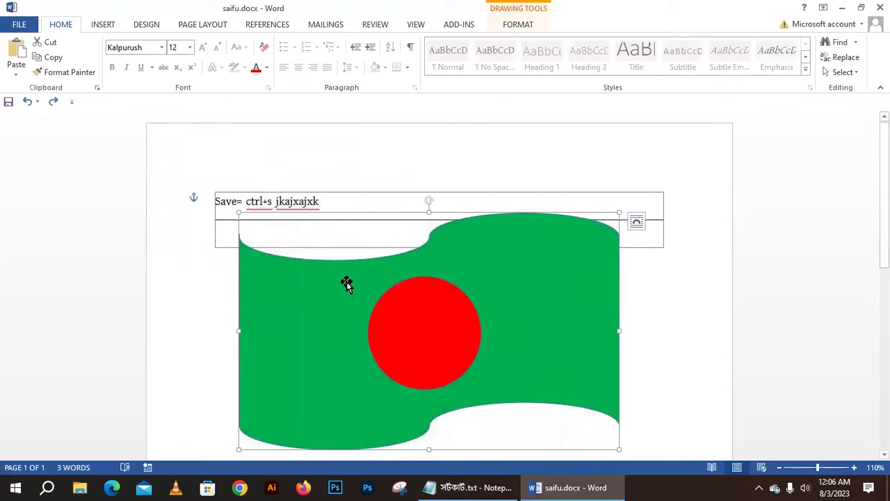
drag(436, 332, 437, 356)
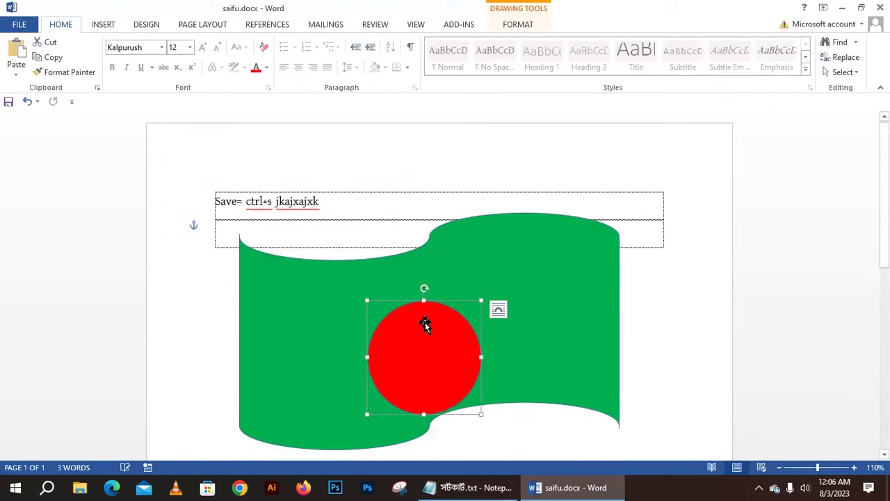
key(ctrl+z)
key(Delete)
click(509, 251)
key(Delete)
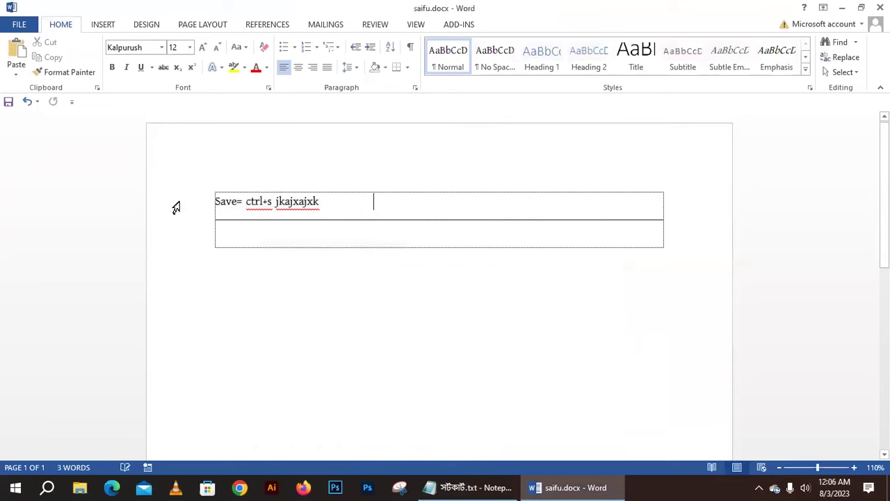
drag(213, 198, 382, 208)
key(BackSpace)
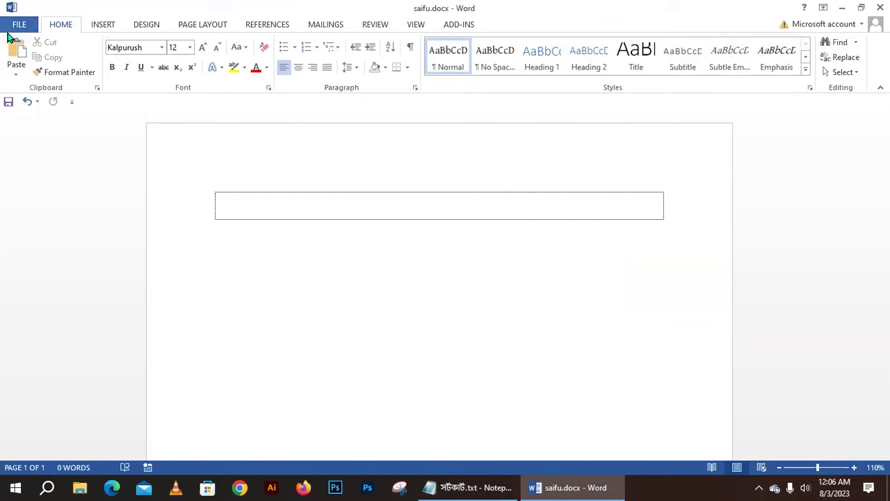
Step: Open class 3 for youtube.docx from the recent Bengali-named folder
click(18, 24)
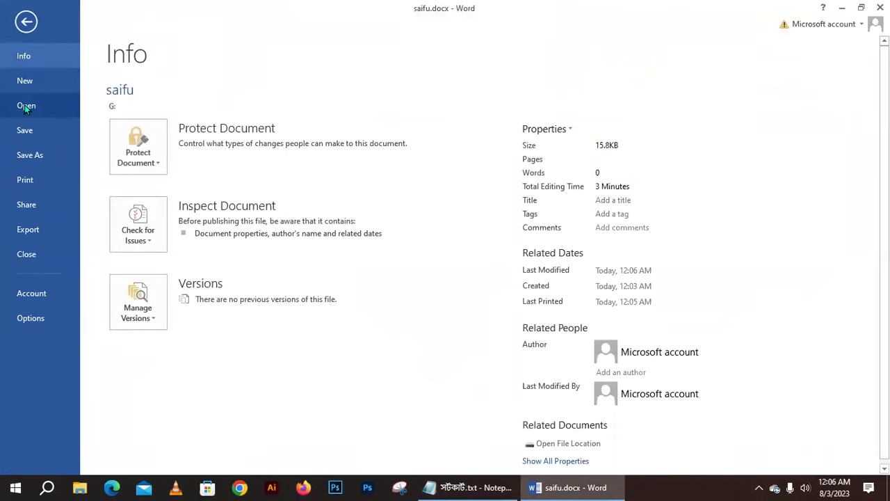
click(27, 106)
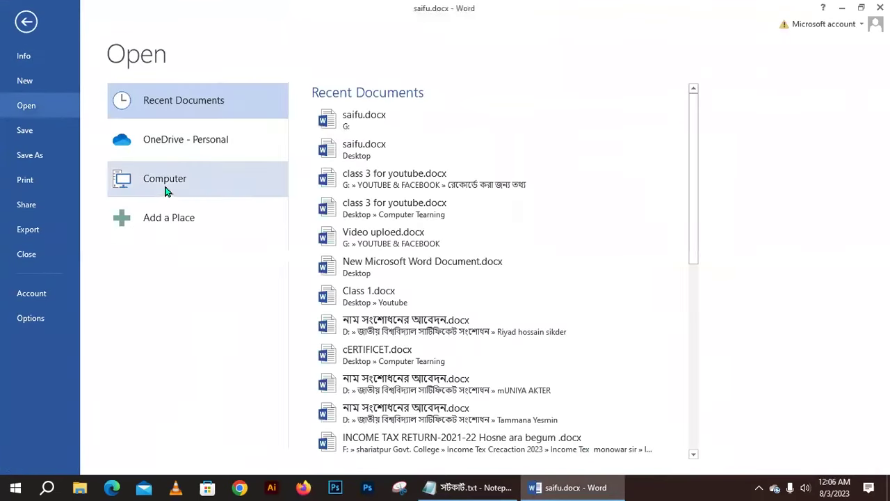
click(159, 176)
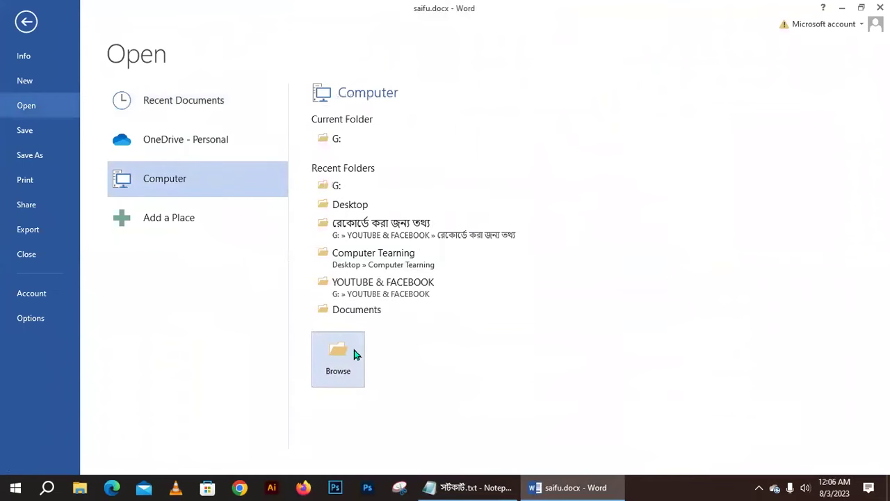
click(387, 229)
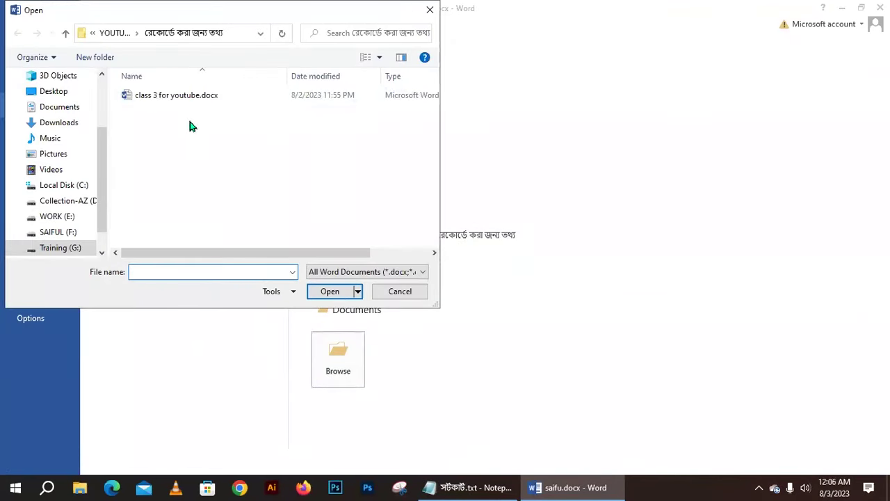
click(169, 96)
click(328, 291)
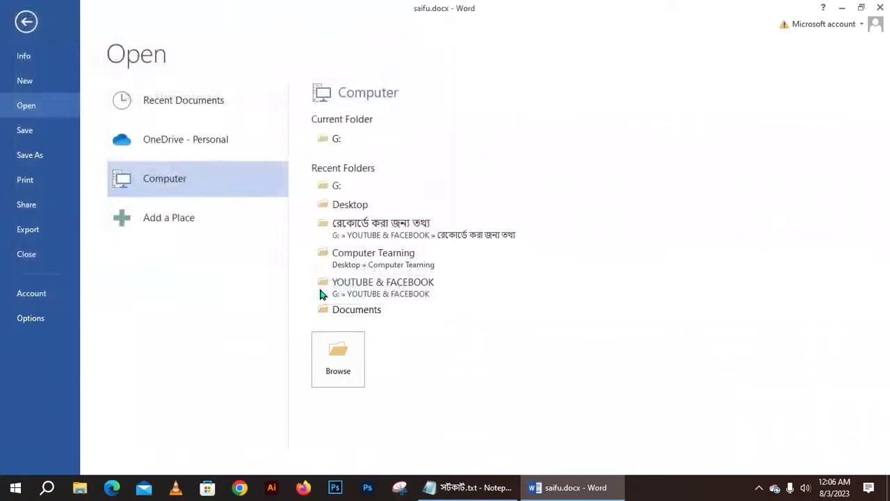
Step: Select and deselect passages in class 3 for youtube, then show its 16.2KB Info page
drag(306, 221, 489, 424)
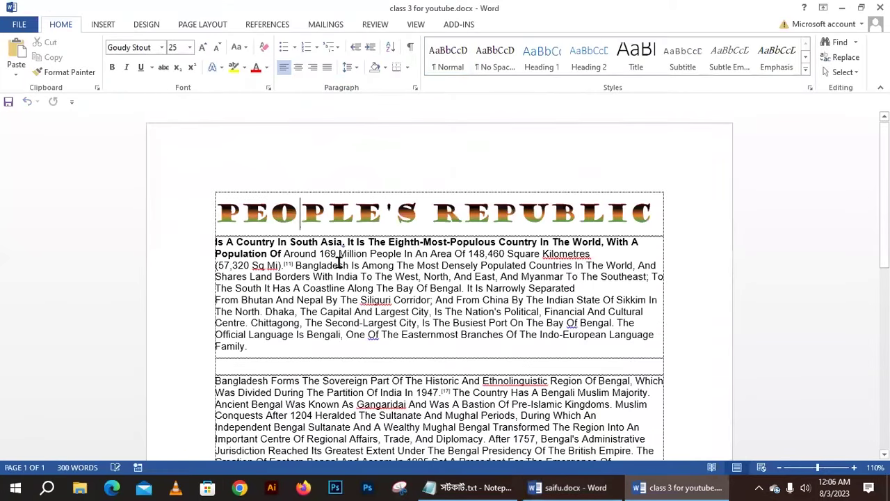
scroll(417, 362, down, 5)
mouse_move(368, 338)
mouse_down()
mouse_move(179, 172)
mouse_move(176, 120)
mouse_up()
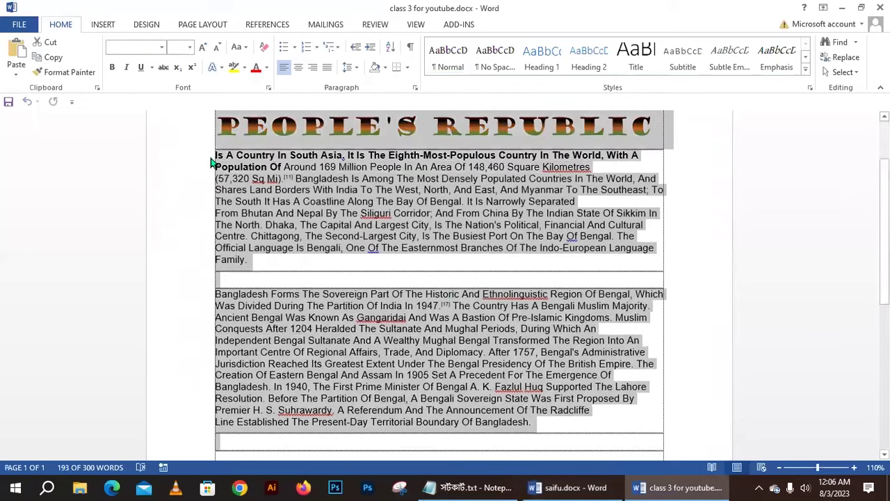
click(309, 190)
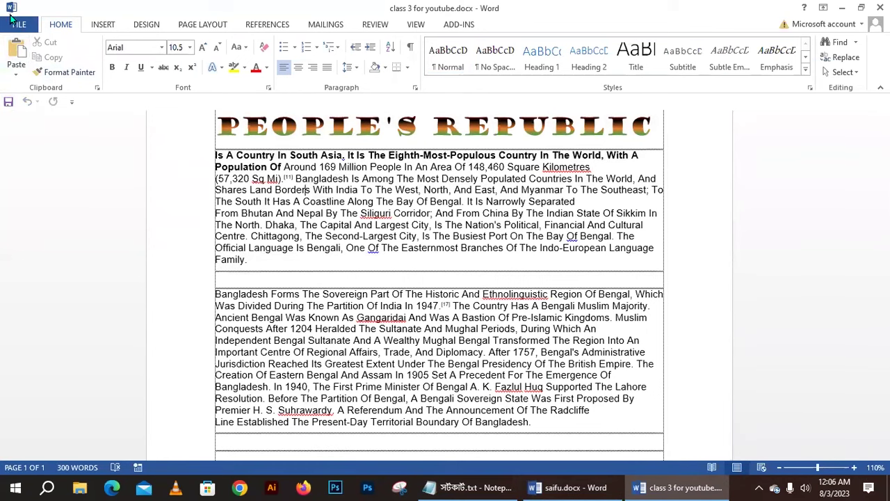
click(19, 25)
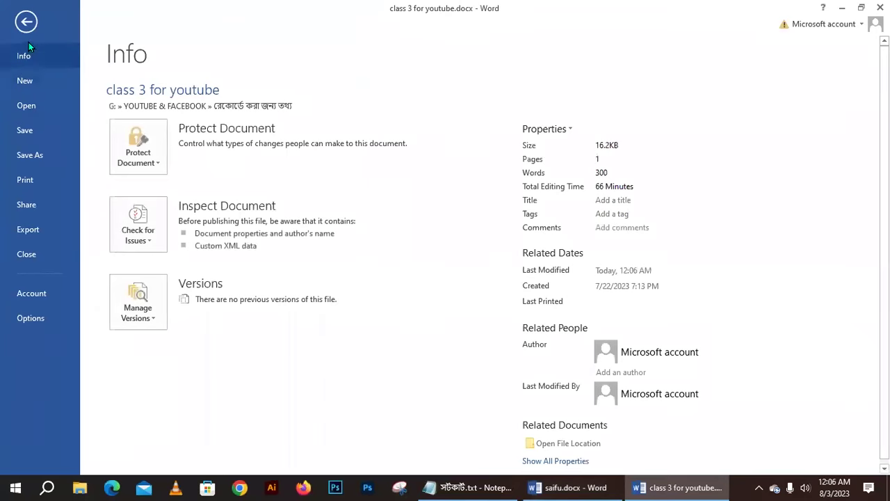
click(27, 22)
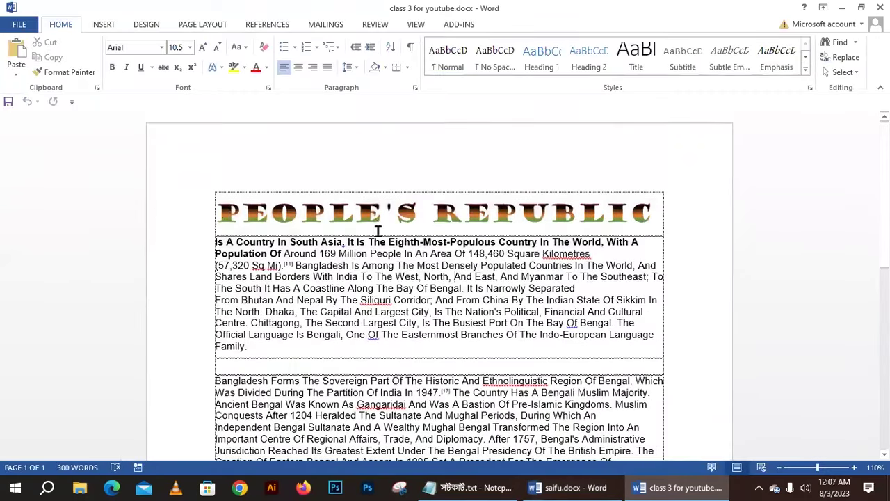
drag(377, 233, 608, 383)
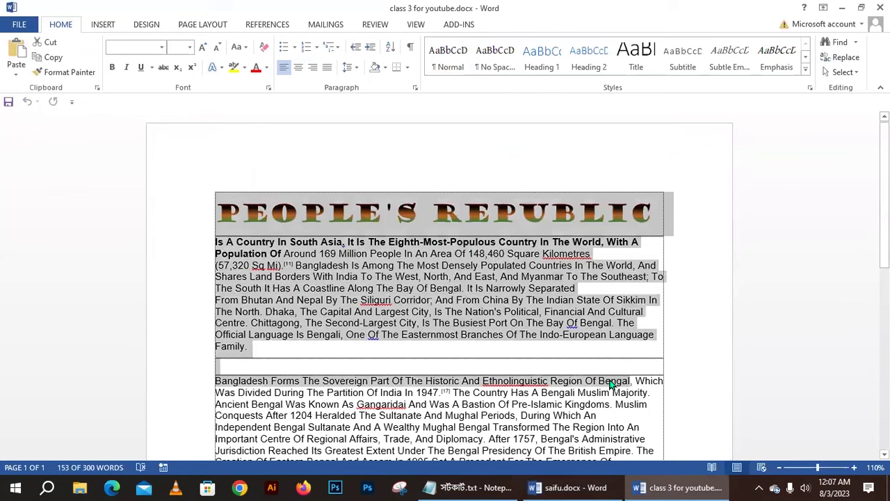
click(505, 313)
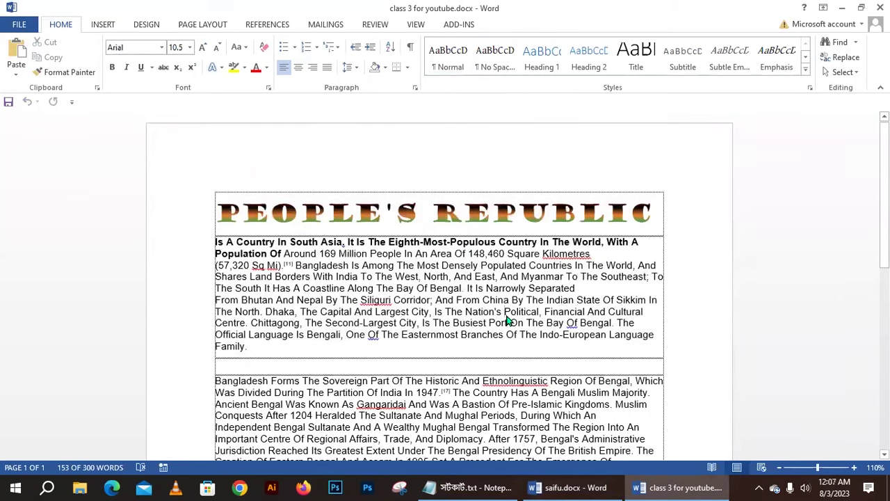
click(19, 24)
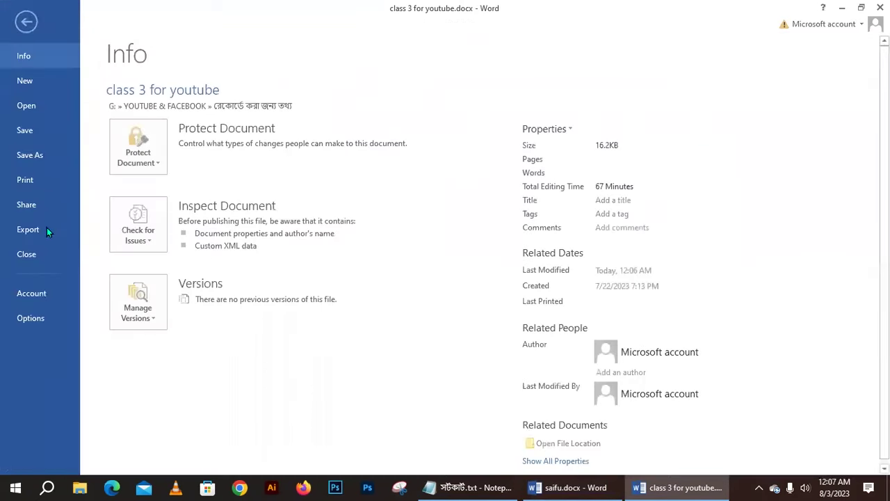
Step: In Print settings, select EPSON L3210 Series as the printer
click(35, 180)
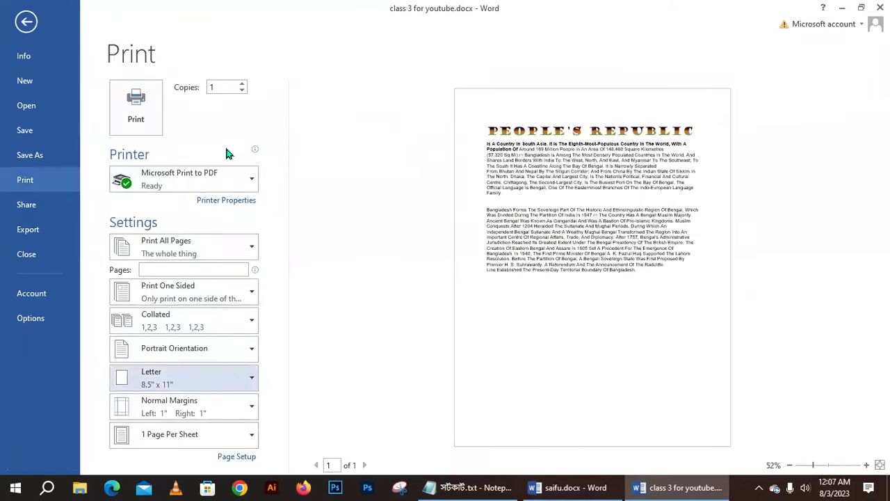
click(217, 186)
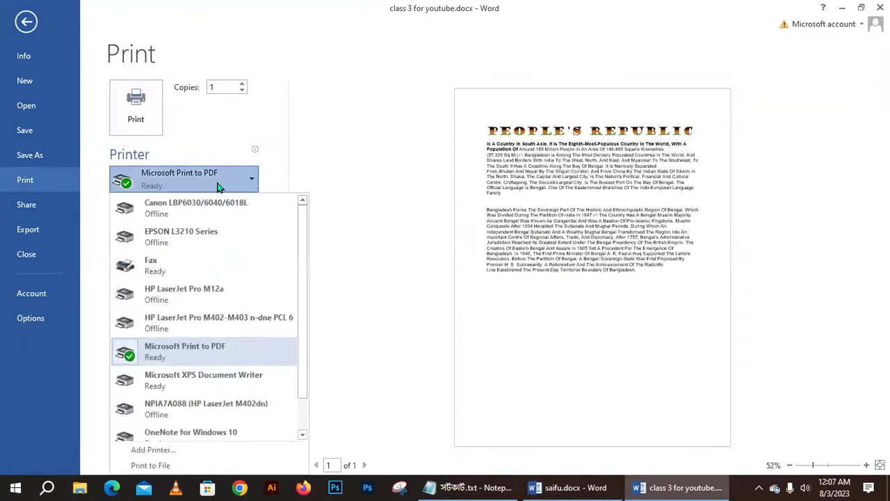
mouse_move(301, 227)
mouse_down()
mouse_move(292, 307)
mouse_move(301, 233)
mouse_up()
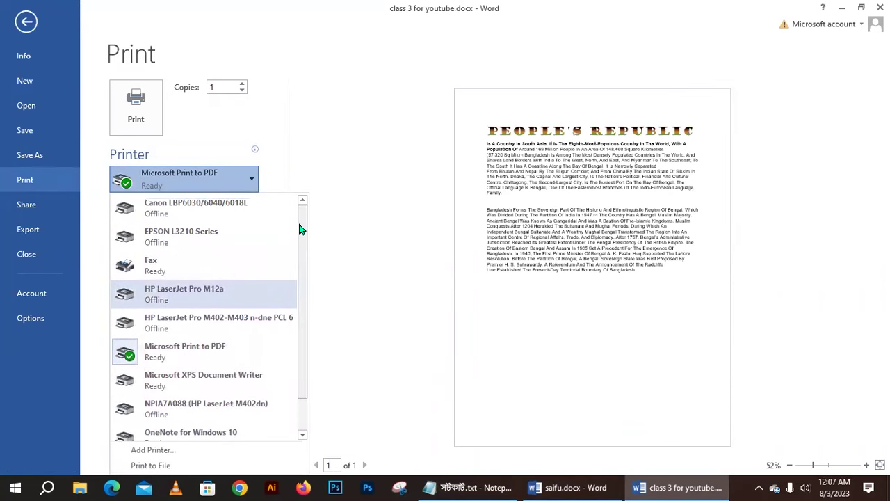
scroll(229, 306, down, 1)
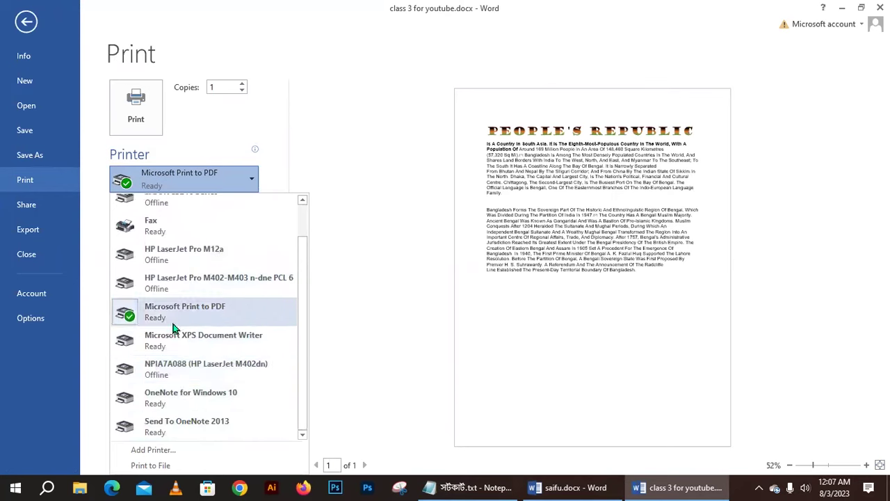
scroll(178, 341, up, 1)
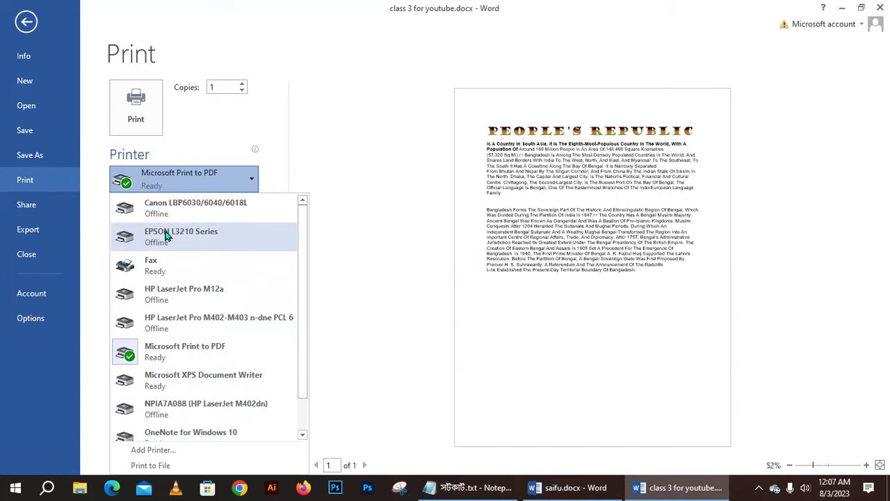
click(169, 236)
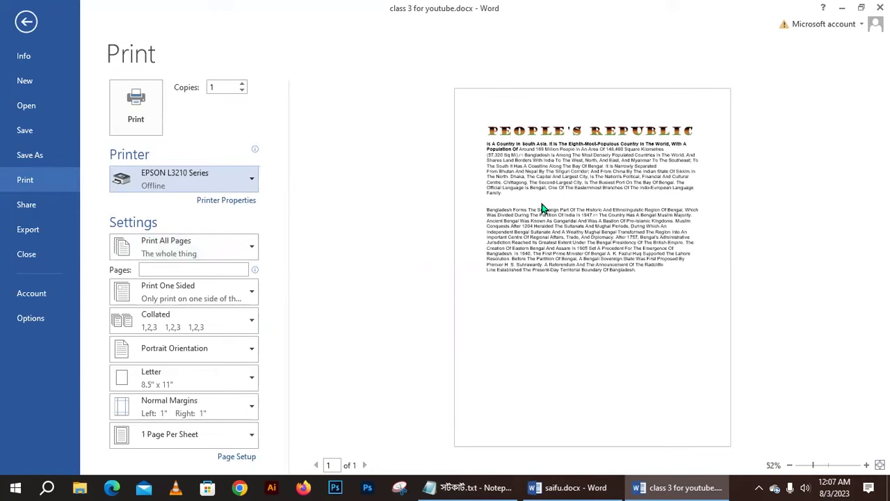
Step: Check the page-range options without changing them and return to editing the document
click(192, 249)
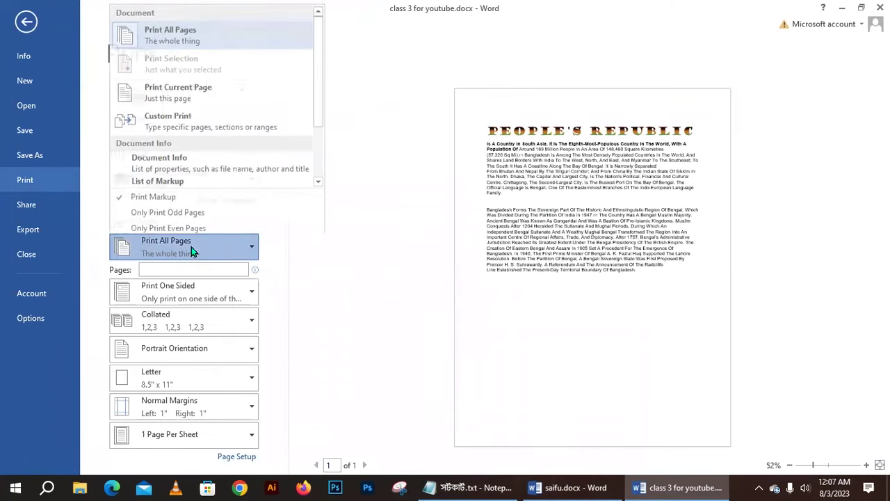
click(191, 247)
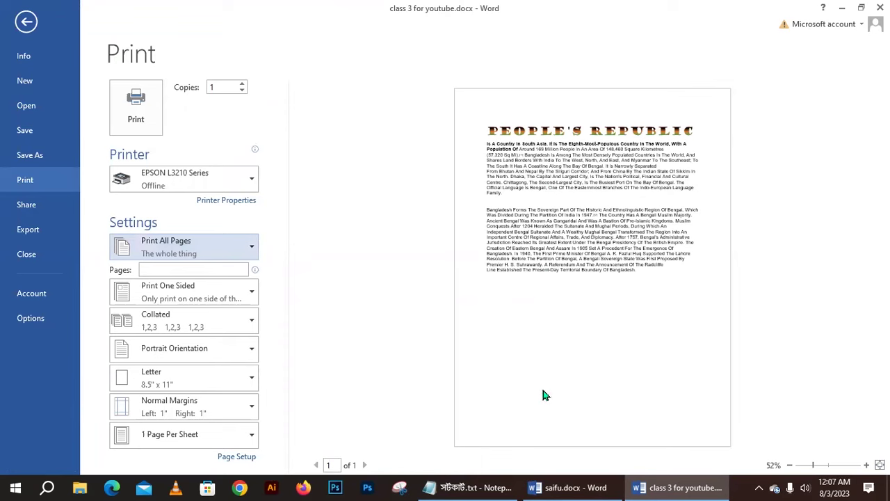
click(167, 245)
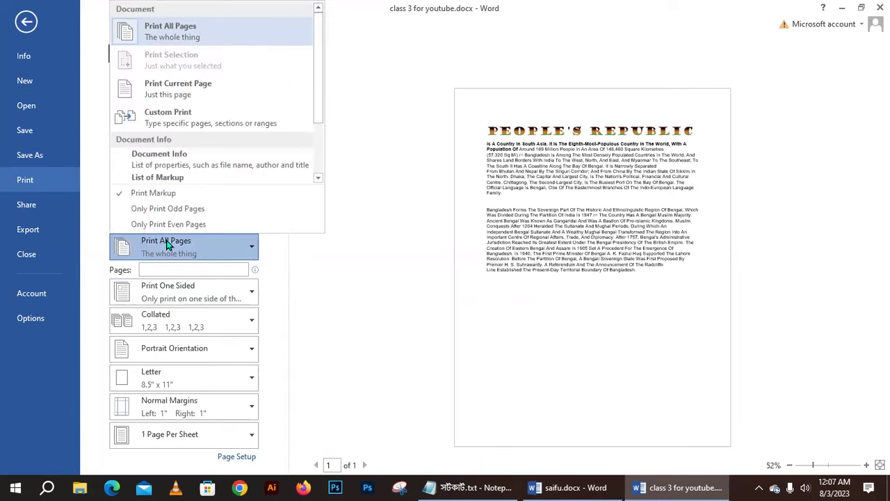
click(167, 245)
click(27, 22)
click(505, 260)
scroll(514, 257, down, 5)
scroll(632, 290, down, 7)
scroll(632, 290, up, 12)
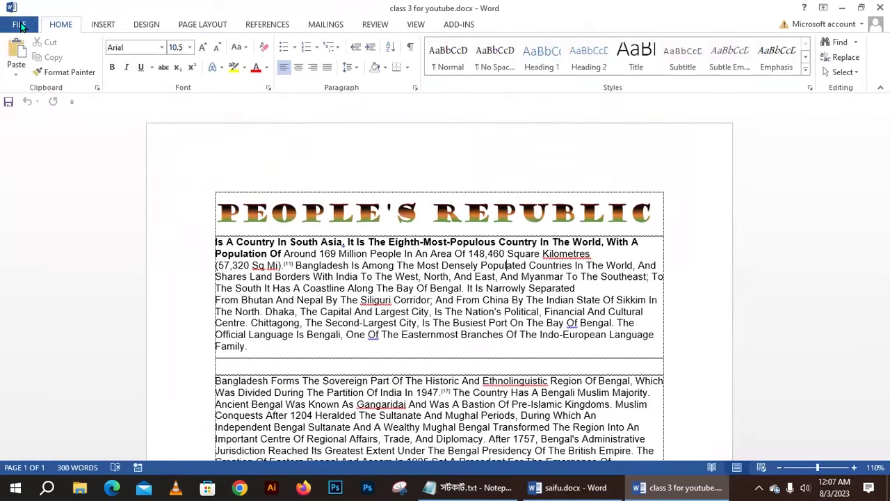
Step: Reopen Print settings, choose Print Current Page, and click into the Pages box
click(19, 25)
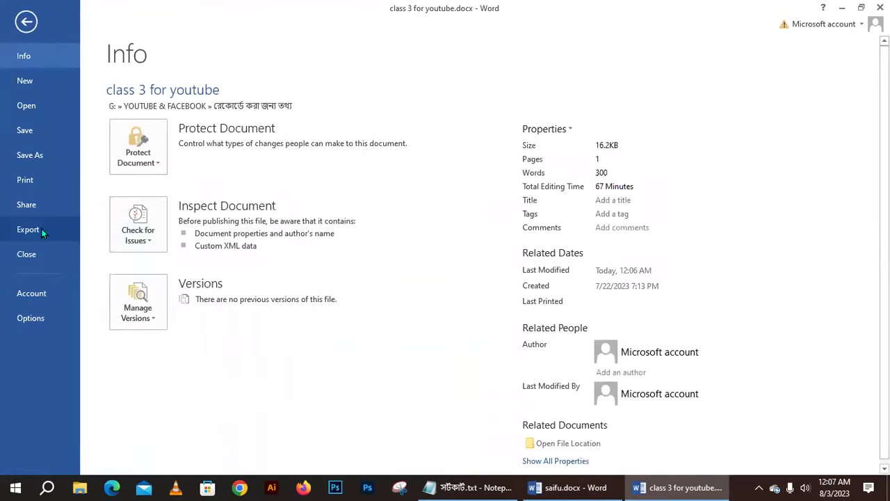
click(39, 176)
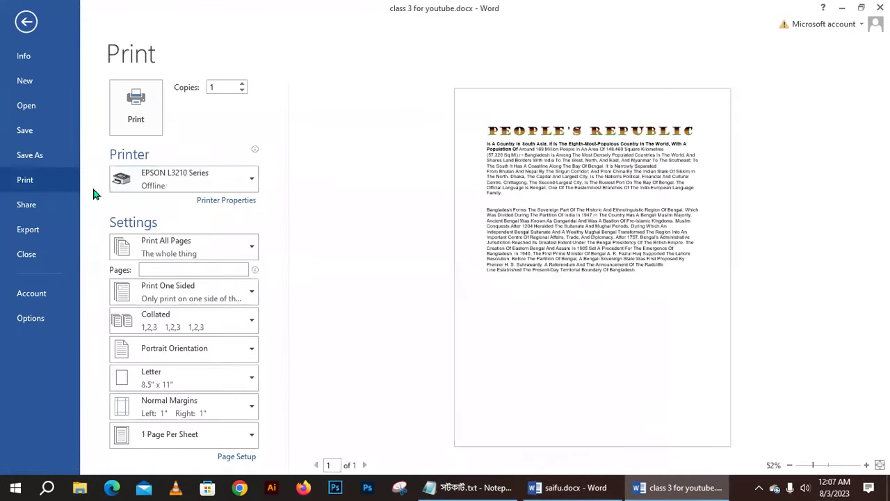
click(167, 254)
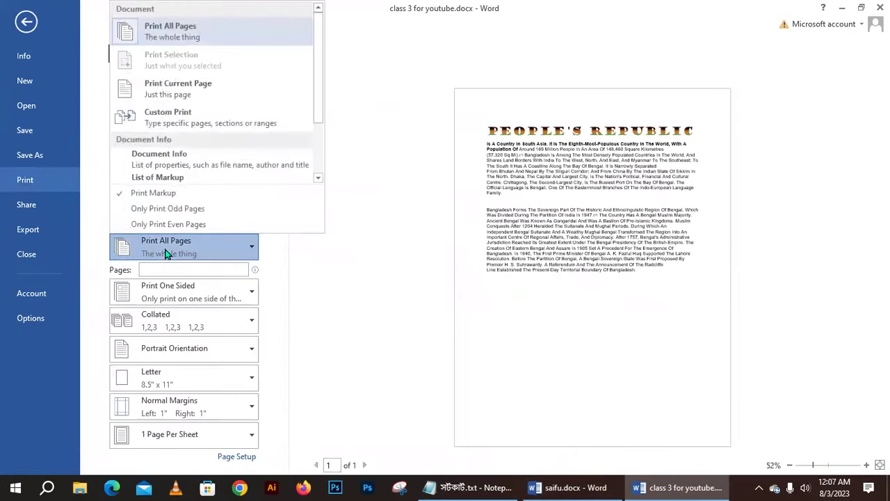
click(171, 89)
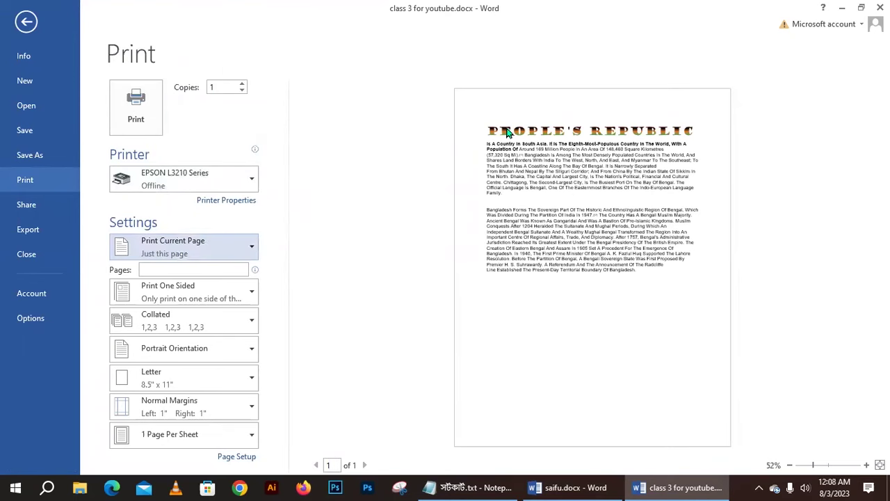
click(541, 245)
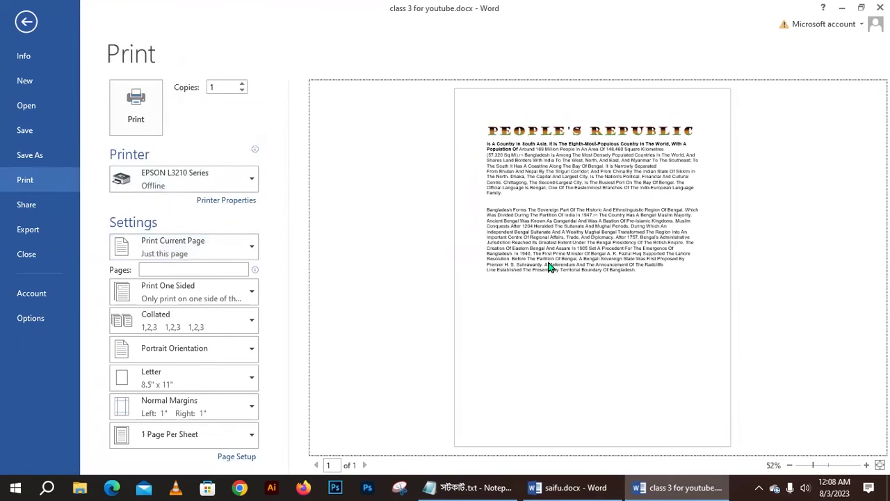
click(209, 272)
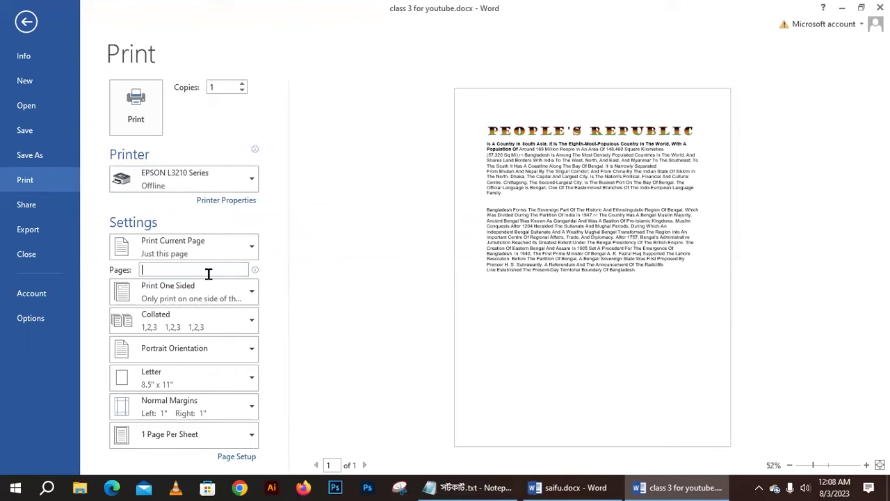
Step: Enter custom pages 5,21,40 and set the paper size to A4
text(5,21,40)
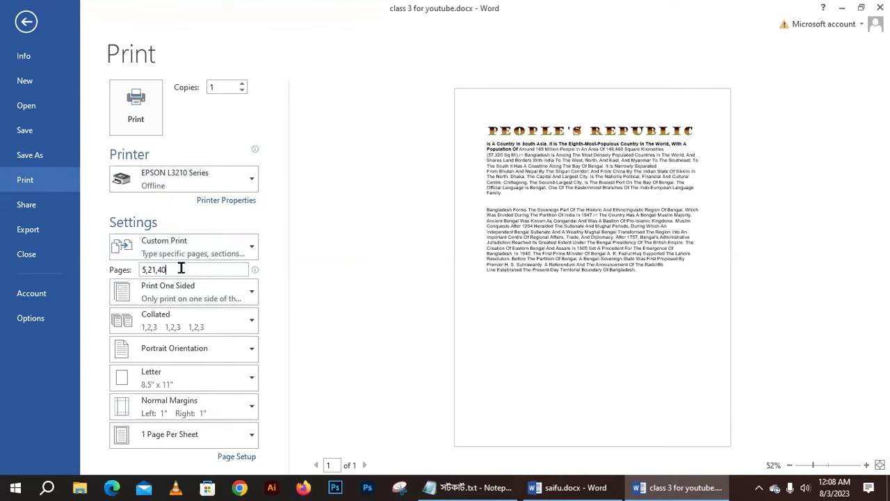
drag(179, 270, 124, 270)
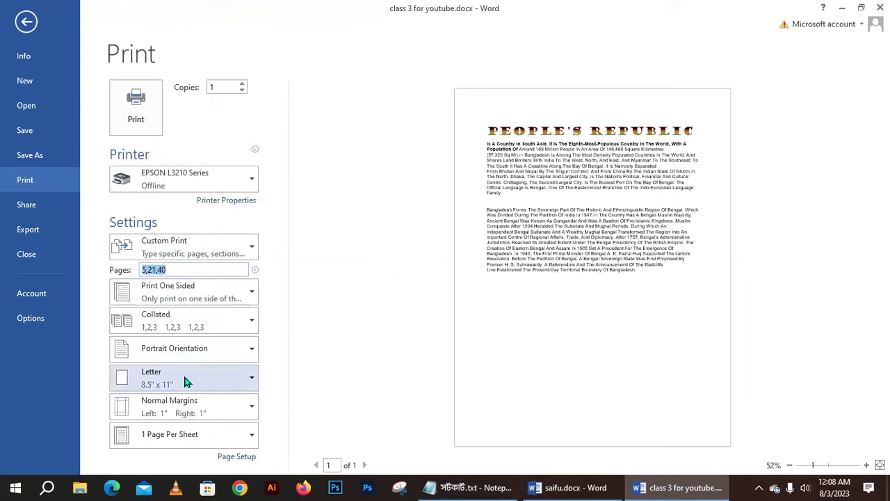
click(167, 385)
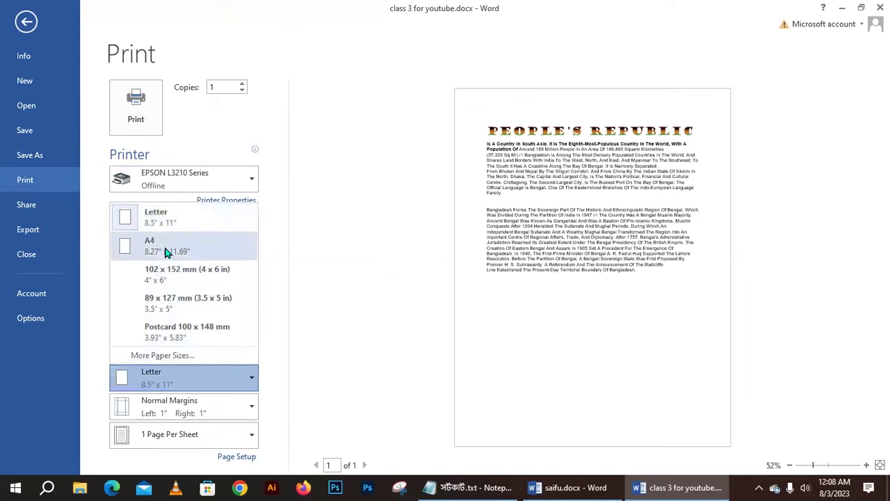
click(164, 247)
click(171, 378)
click(167, 381)
click(167, 381)
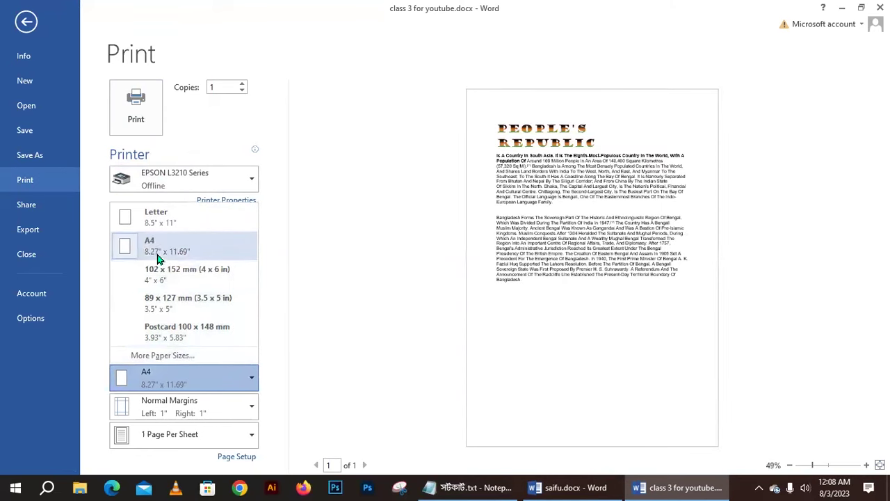
click(192, 251)
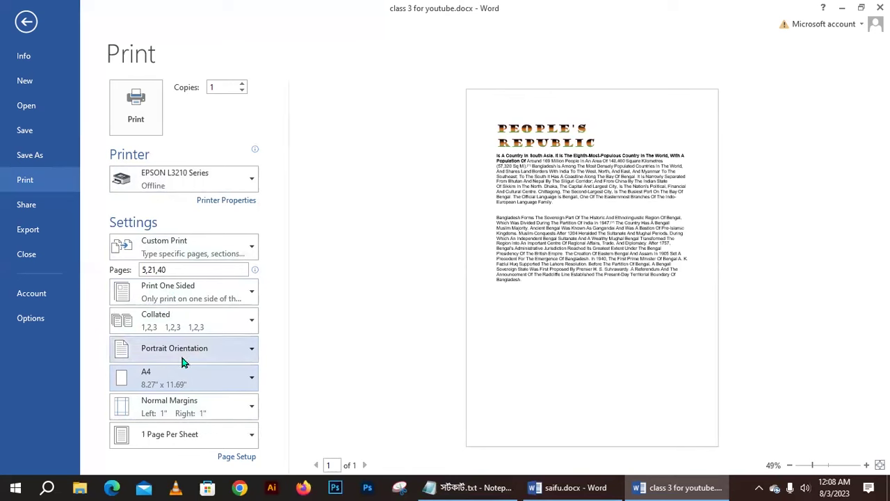
Step: Print pages 5,21,40 on the EPSON L3210, then select and deselect the title paragraph
click(136, 117)
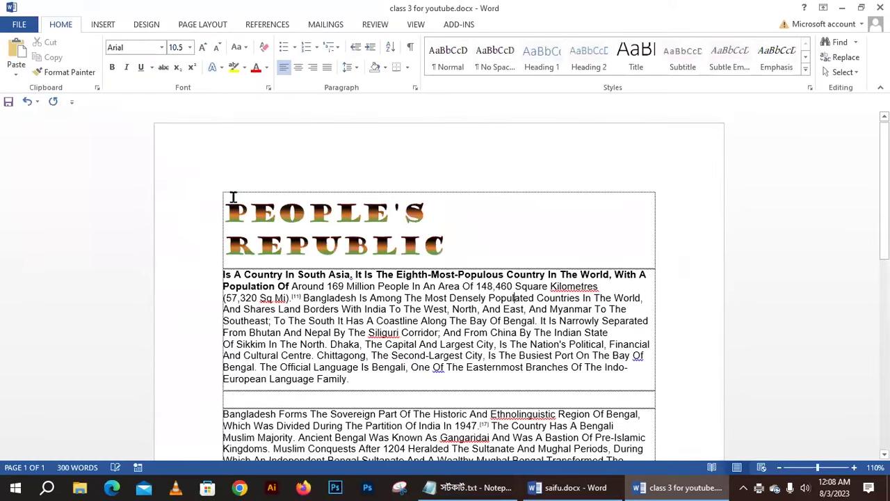
mouse_move(230, 198)
mouse_down()
mouse_move(628, 370)
mouse_move(649, 415)
mouse_up()
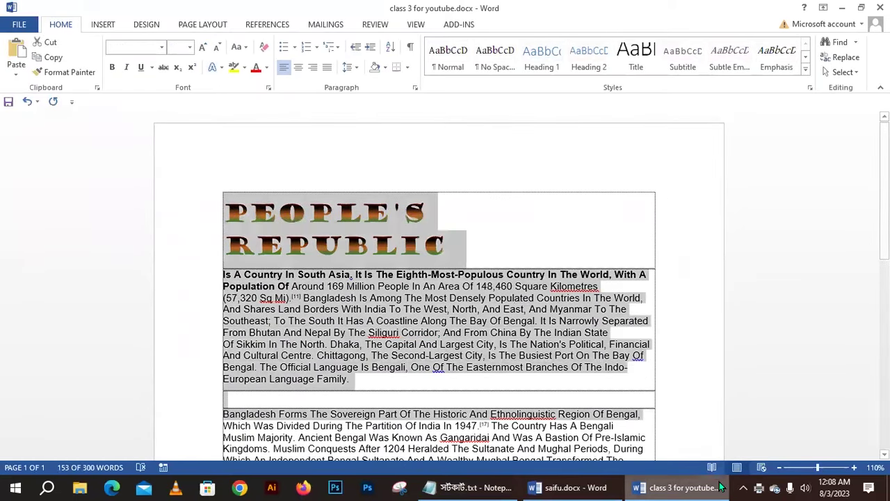
click(256, 265)
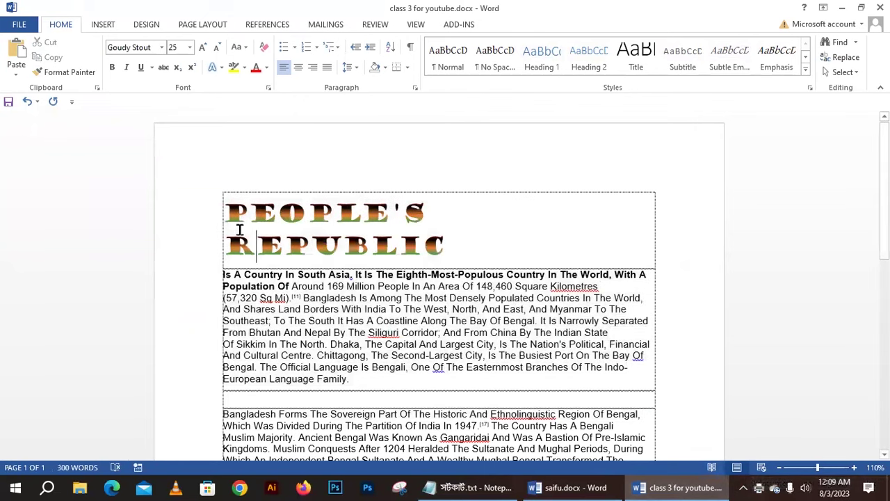